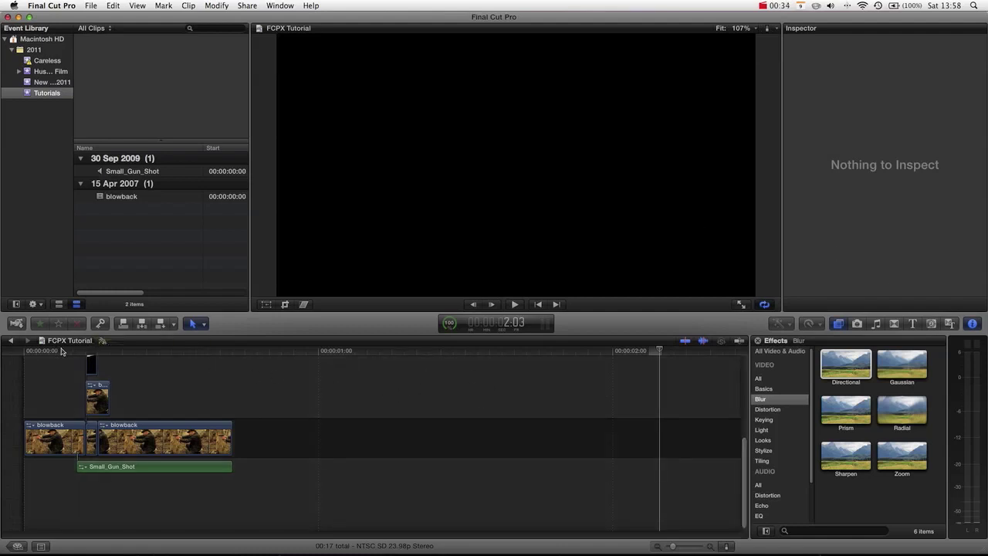
Move the playhead back to 00:00:00:00 at the start of the FCPX Tutorial project
{"action": "left_click", "coordinate": [25, 352]}
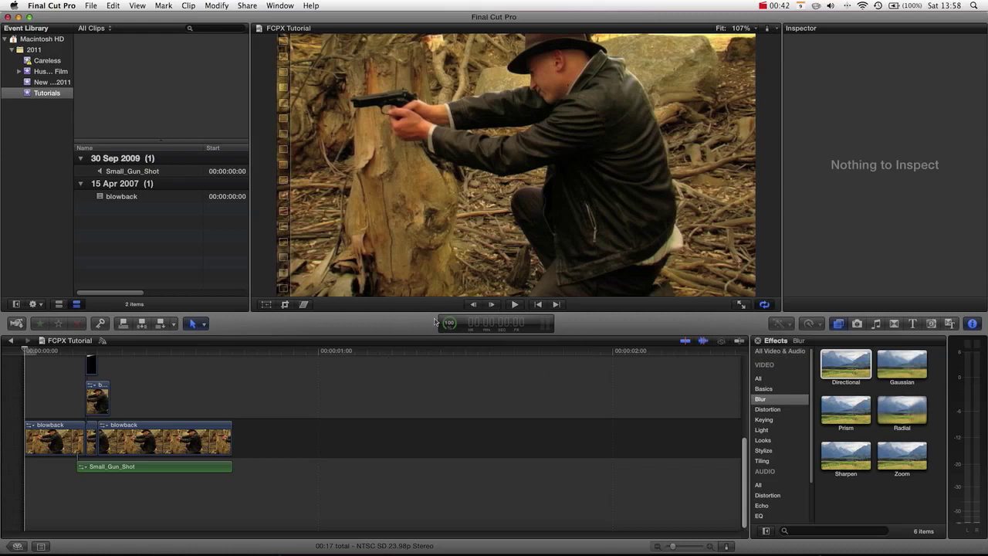
Play the project, then scrub back and forth around the gunshot frames to review the blowback
{"action": "left_click", "coordinate": [514, 305]}
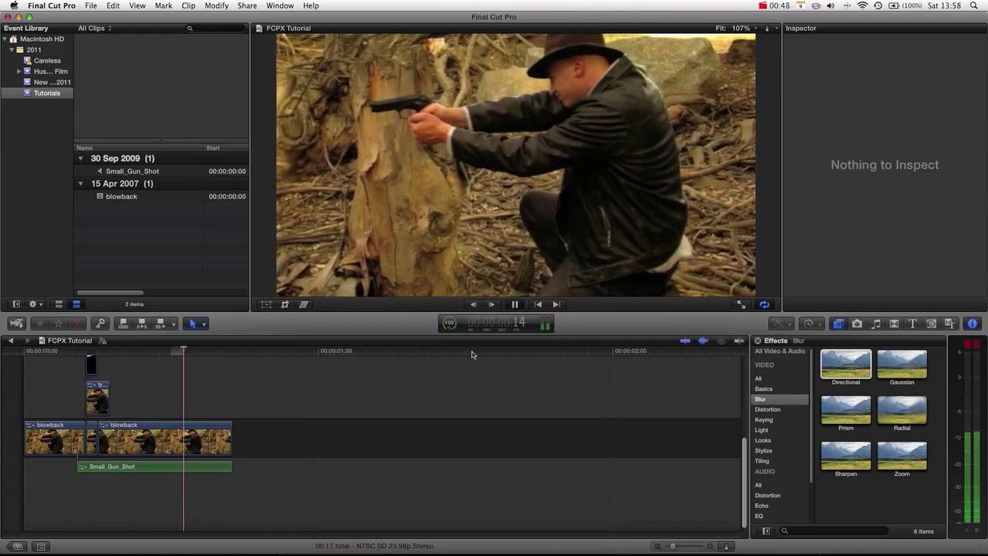
{"action": "left_click", "coordinate": [513, 305]}
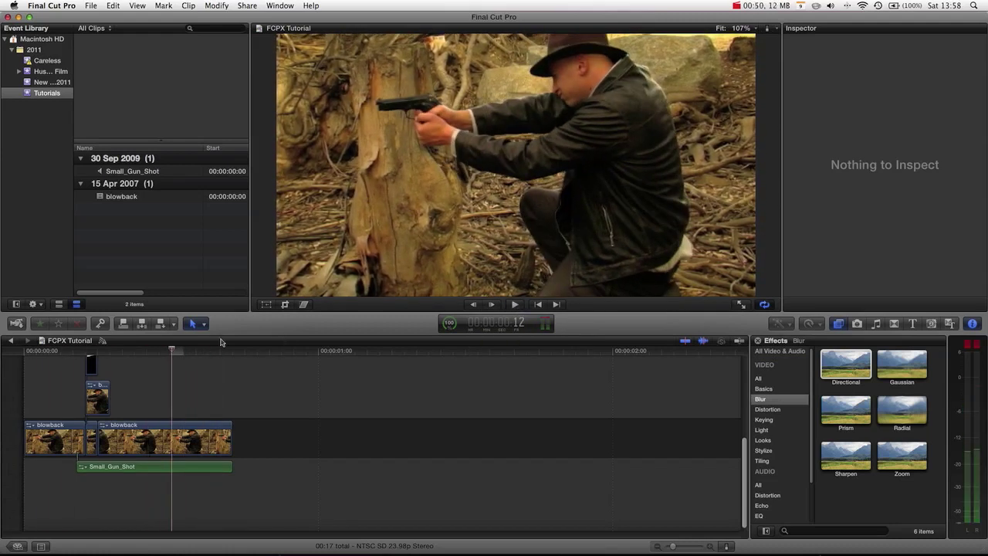
{"action": "left_click", "coordinate": [76, 352]}
{"action": "left_click_drag", "start_coordinate": [76, 352], "coordinate": [96, 352]}
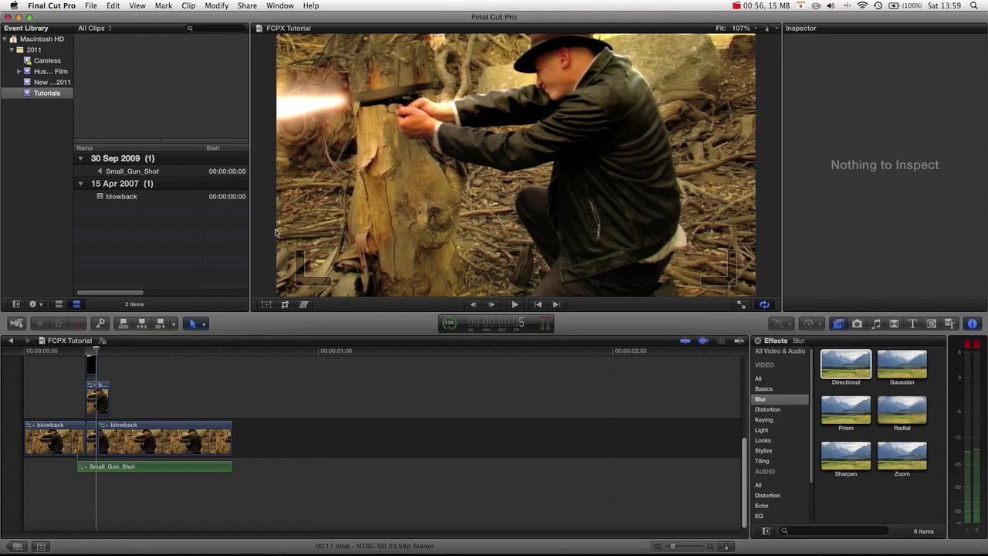
{"action": "left_click_drag", "start_coordinate": [96, 351], "coordinate": [95, 351]}
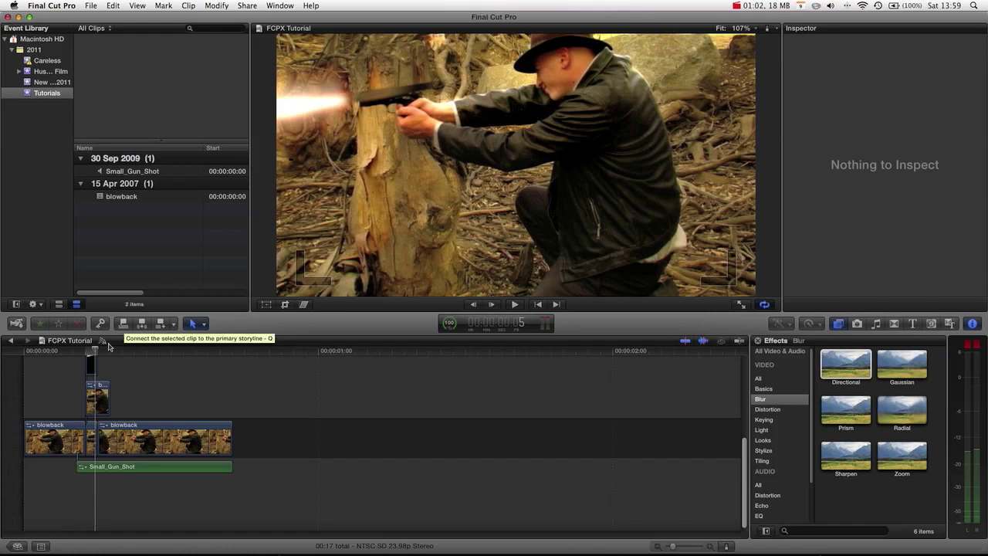
{"action": "left_click_drag", "start_coordinate": [110, 351], "coordinate": [153, 352]}
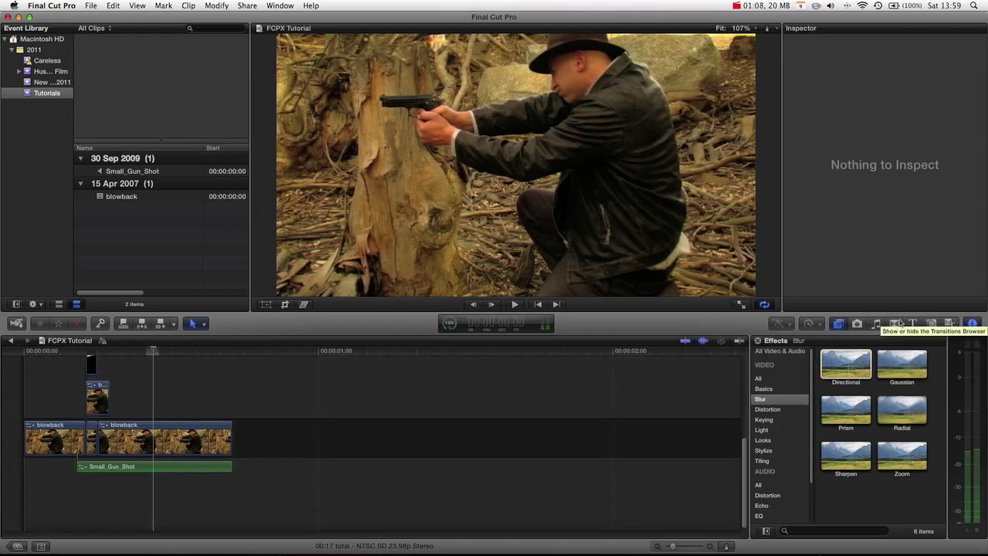
{"action": "left_click", "coordinate": [155, 344]}
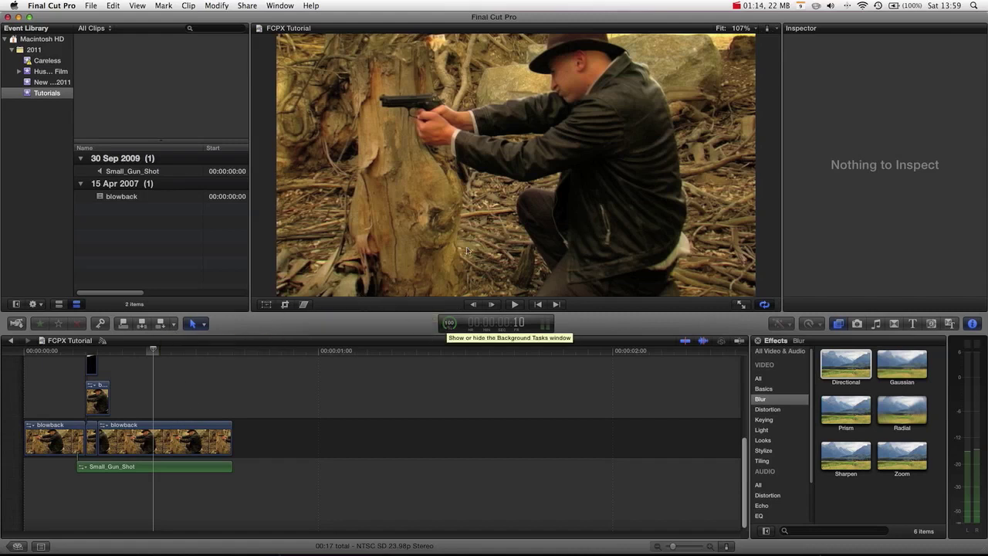
{"action": "key", "text": "super+Tab"}
{"action": "key", "text": "super+Tab"}
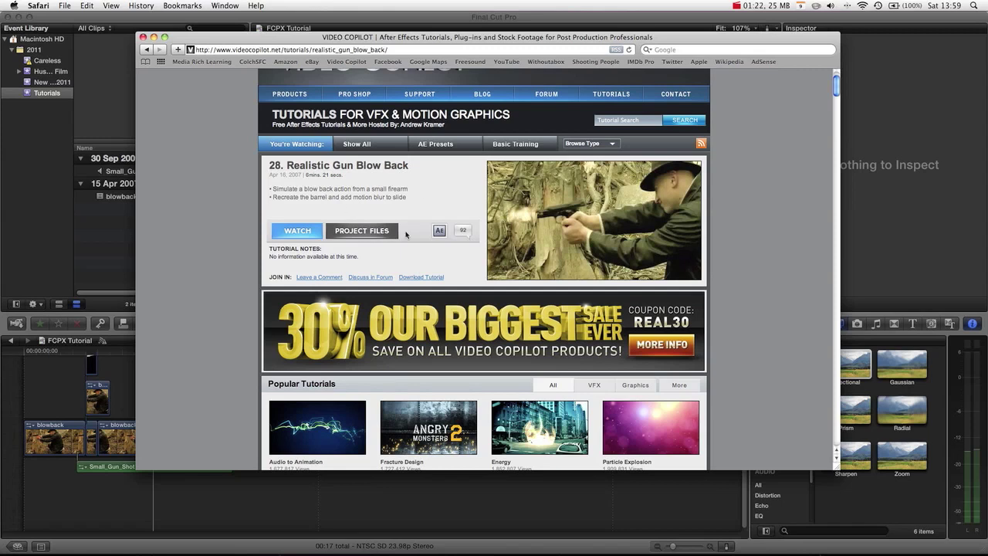
Start the preview video on the Video Copilot 'Realistic Gun Blow Back' tutorial page
{"action": "left_click", "coordinate": [547, 234]}
Back in Final Cut Pro, marquee-select all the stacked connected clips and delete them from the timeline
{"action": "left_click", "coordinate": [98, 253]}
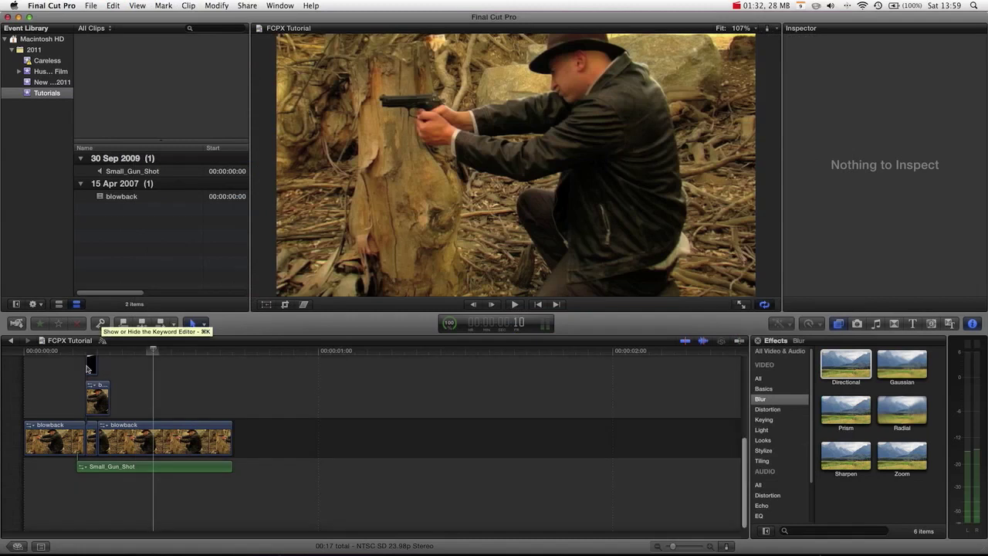
{"action": "mouse_move", "coordinate": [80, 352]}
{"action": "left_mouse_down"}
{"action": "mouse_move", "coordinate": [101, 352]}
{"action": "mouse_move", "coordinate": [86, 349]}
{"action": "left_mouse_up"}
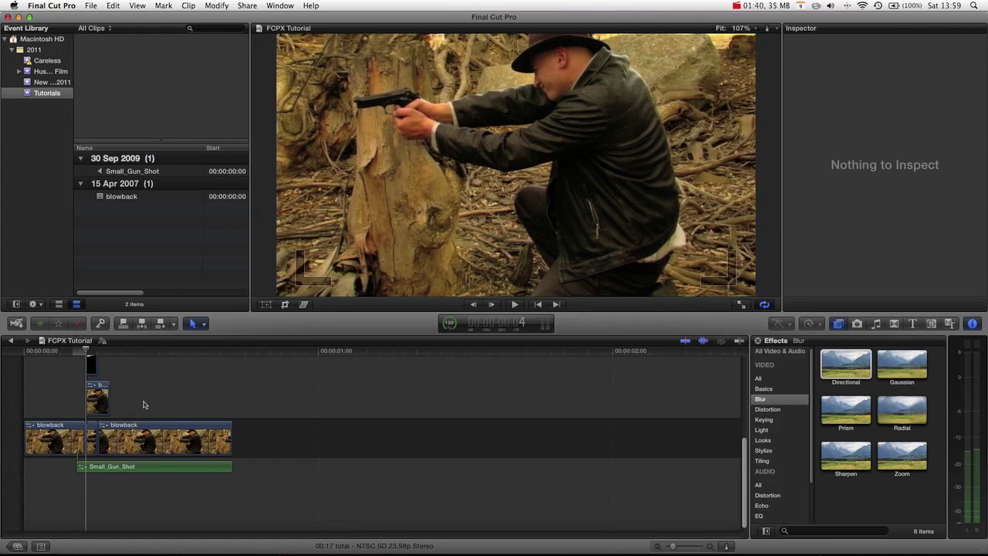
{"action": "key", "text": "super+v"}
{"action": "scroll", "coordinate": [142, 402], "scroll_direction": "down", "scroll_amount": 2}
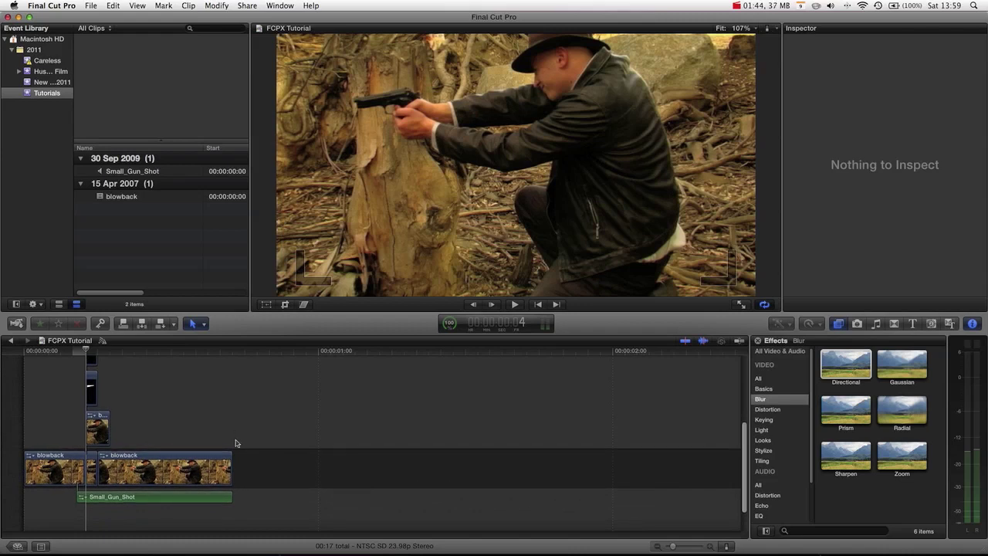
{"action": "left_click_drag", "start_coordinate": [237, 518], "coordinate": [45, 377]}
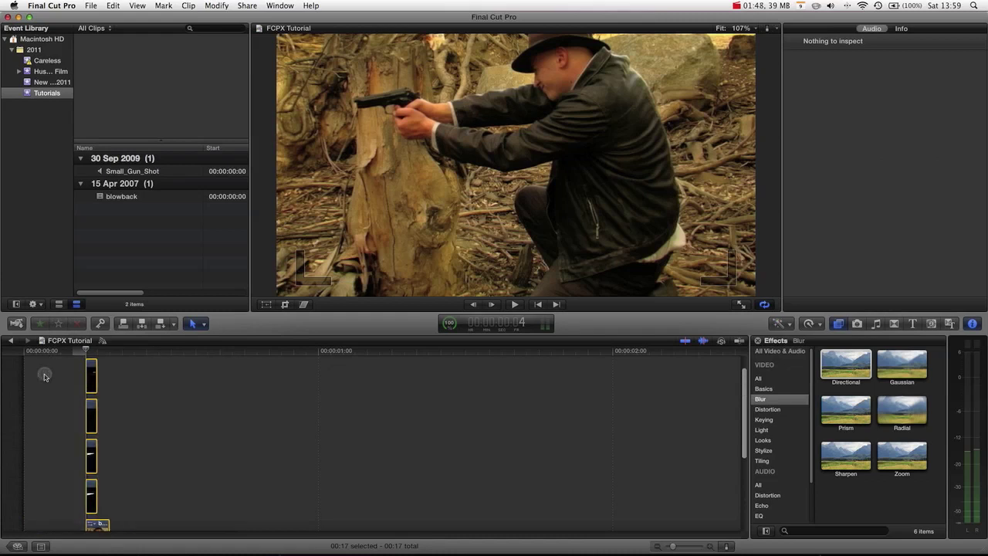
{"action": "key", "text": "Delete"}
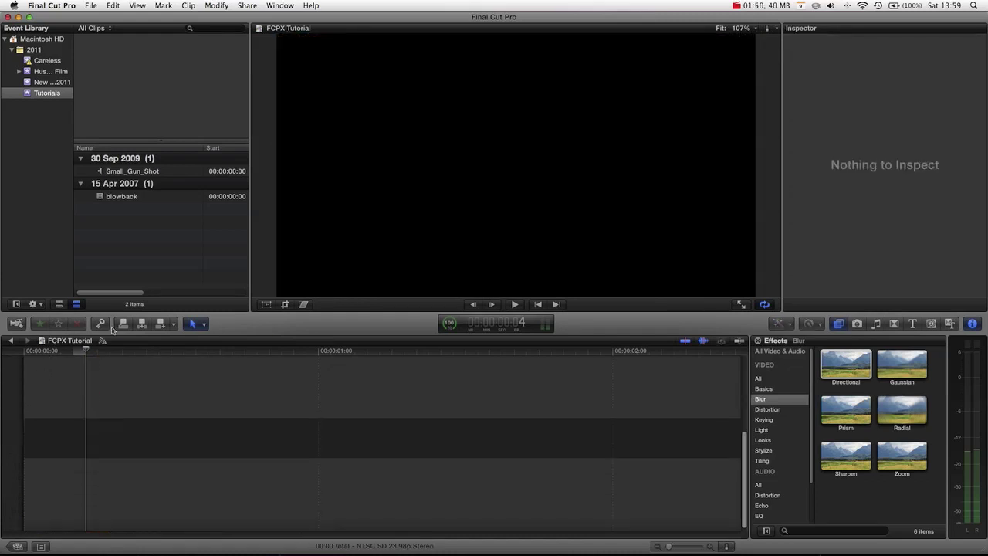
Append the entire blowback clip to the project and accept the NTSC SD 720x480 23.98p properties
{"action": "left_click", "coordinate": [116, 196]}
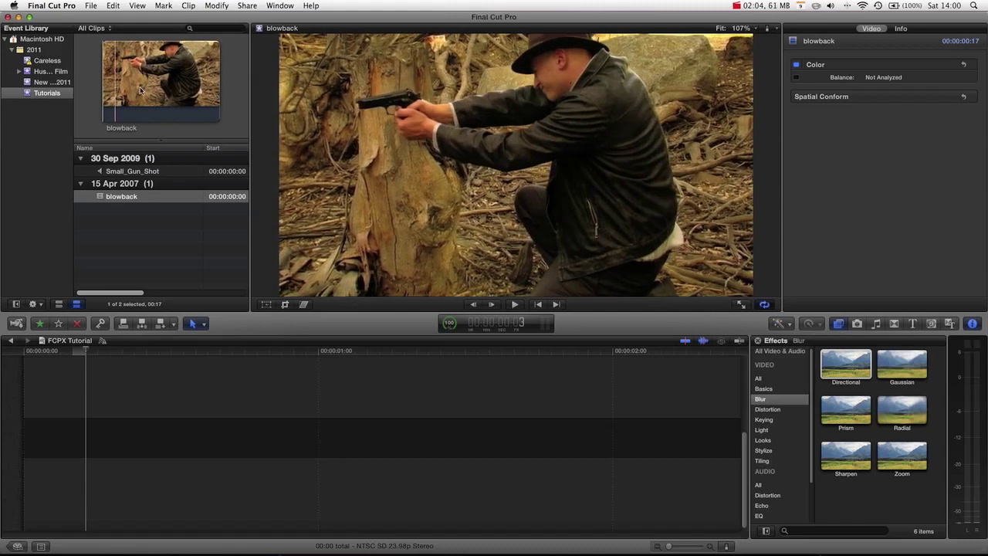
{"action": "left_click_drag", "start_coordinate": [126, 81], "coordinate": [103, 108]}
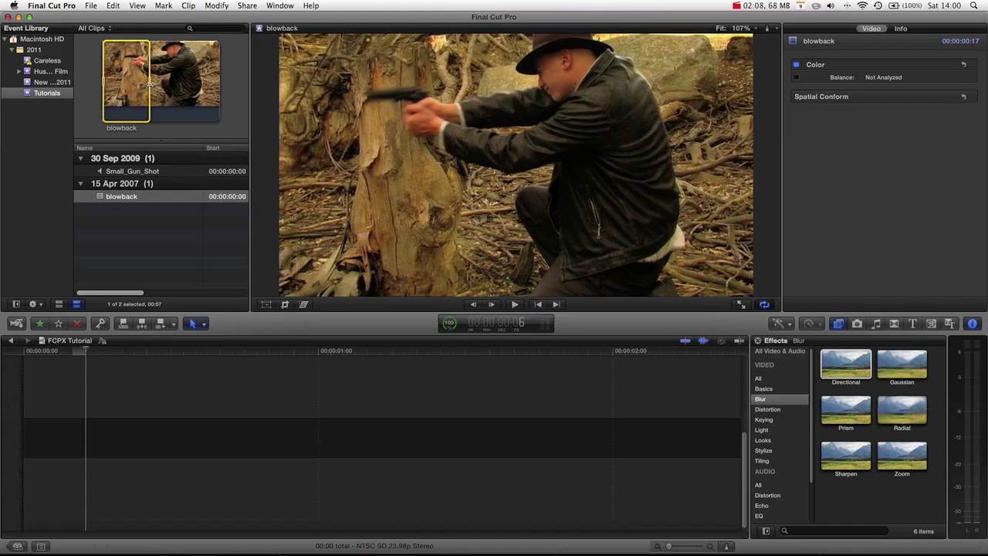
{"action": "left_click", "coordinate": [147, 82]}
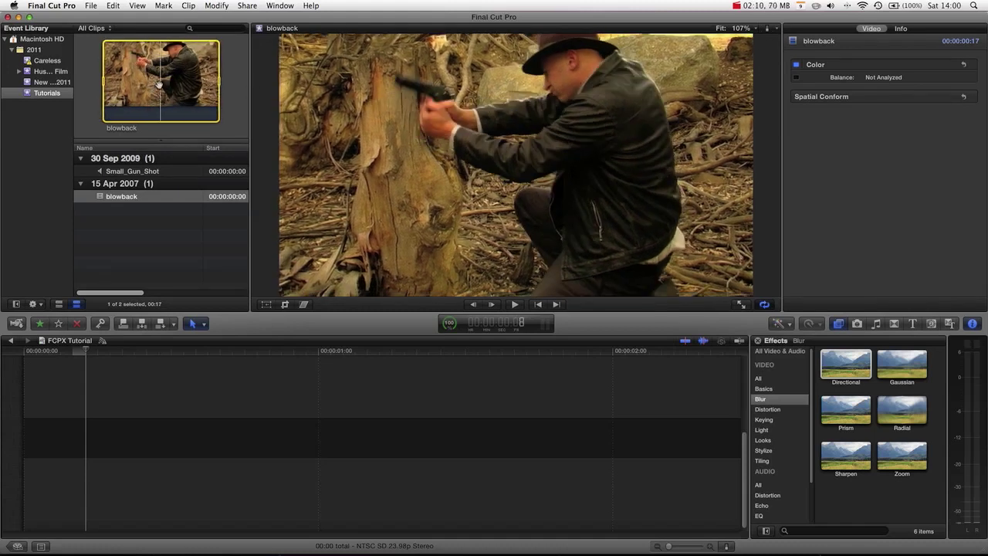
{"action": "left_click", "coordinate": [160, 323]}
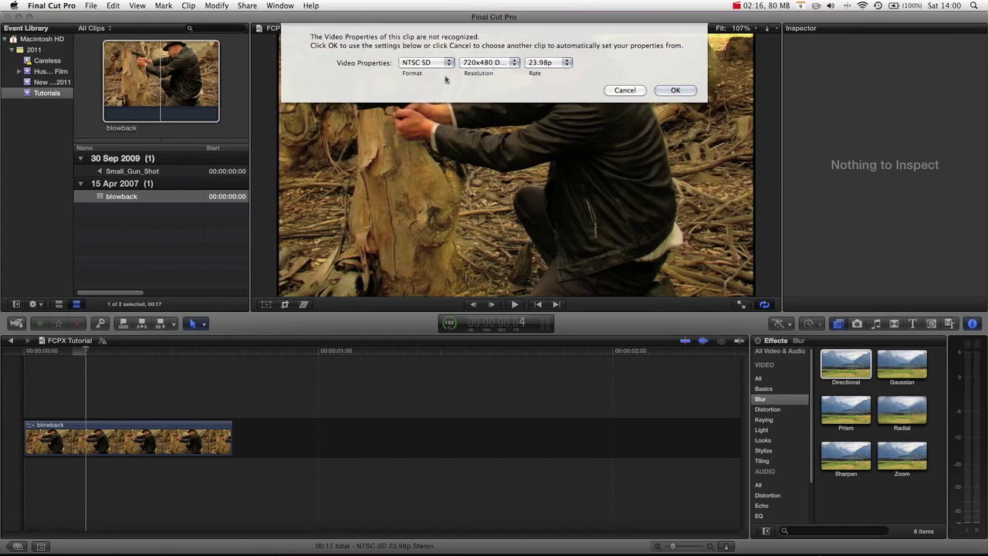
{"action": "left_click", "coordinate": [674, 91]}
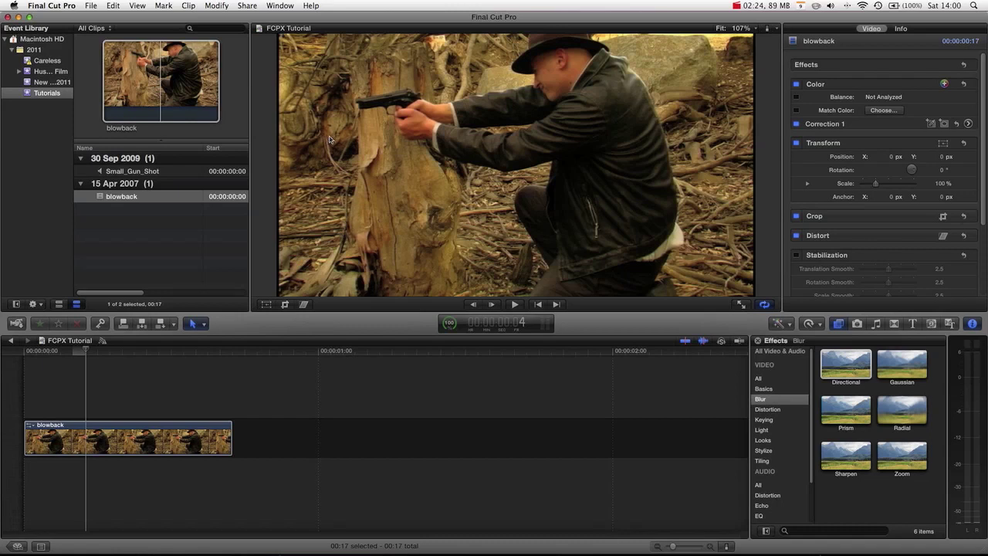
Scale the blowback clip up to 101.43% in the Viewer and move to the gun-firing frame
{"action": "left_click", "coordinate": [265, 304]}
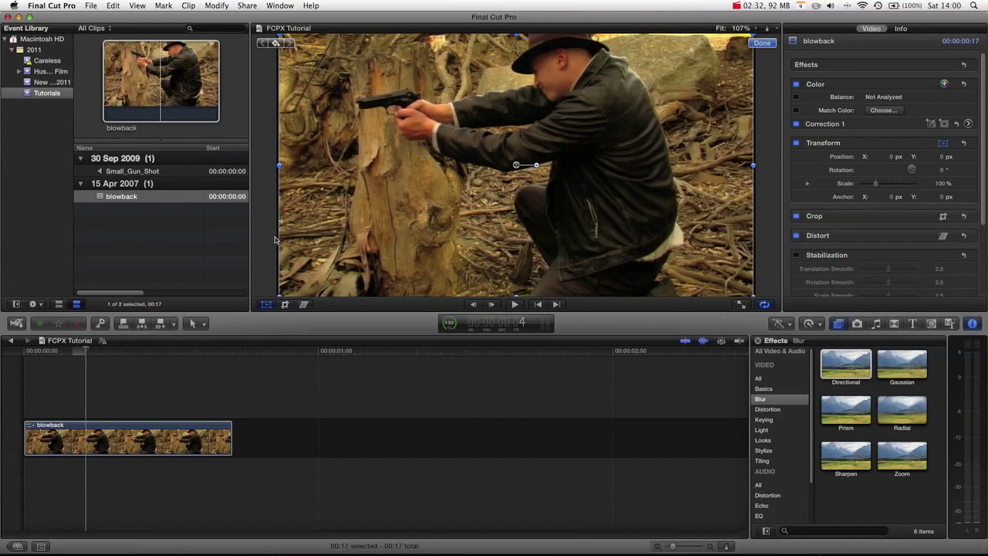
{"action": "left_click_drag", "start_coordinate": [278, 296], "coordinate": [277, 298]}
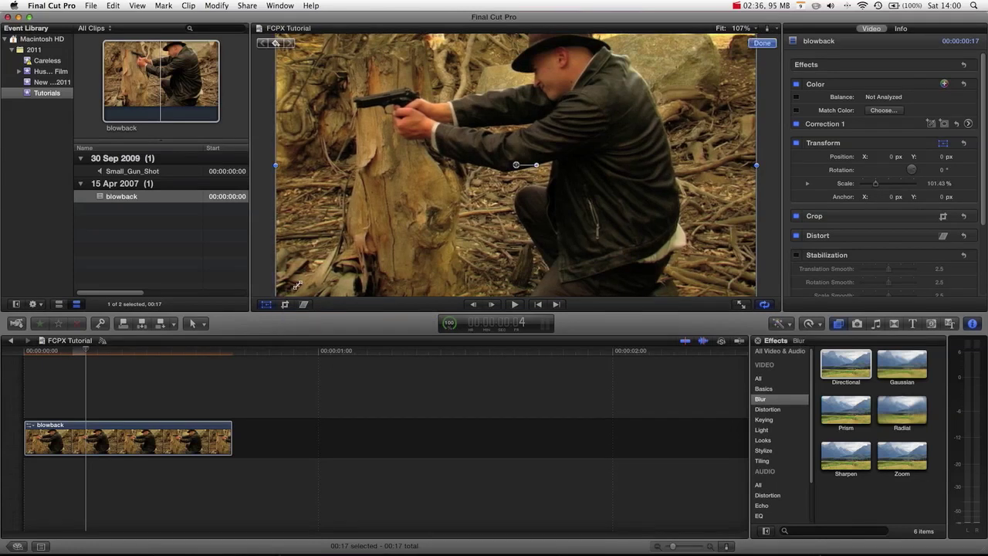
{"action": "left_click", "coordinate": [266, 309]}
{"action": "left_click", "coordinate": [162, 252]}
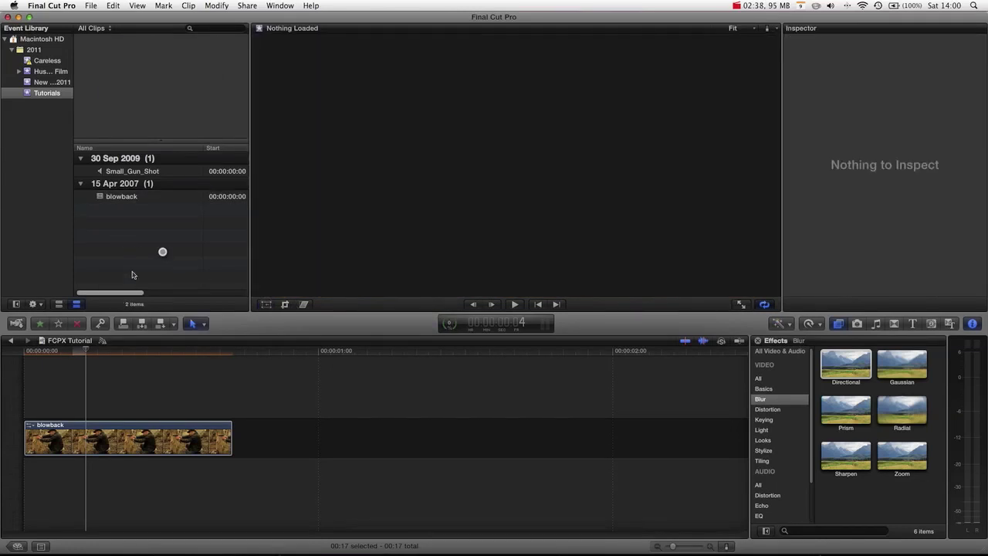
{"action": "mouse_move", "coordinate": [85, 352]}
{"action": "left_mouse_down"}
{"action": "mouse_move", "coordinate": [120, 354]}
{"action": "mouse_move", "coordinate": [89, 353]}
{"action": "mouse_move", "coordinate": [100, 353]}
{"action": "left_mouse_up"}
Blade the blowback clip around the gunshot and select the resulting one-frame piece
{"action": "left_click", "coordinate": [108, 436]}
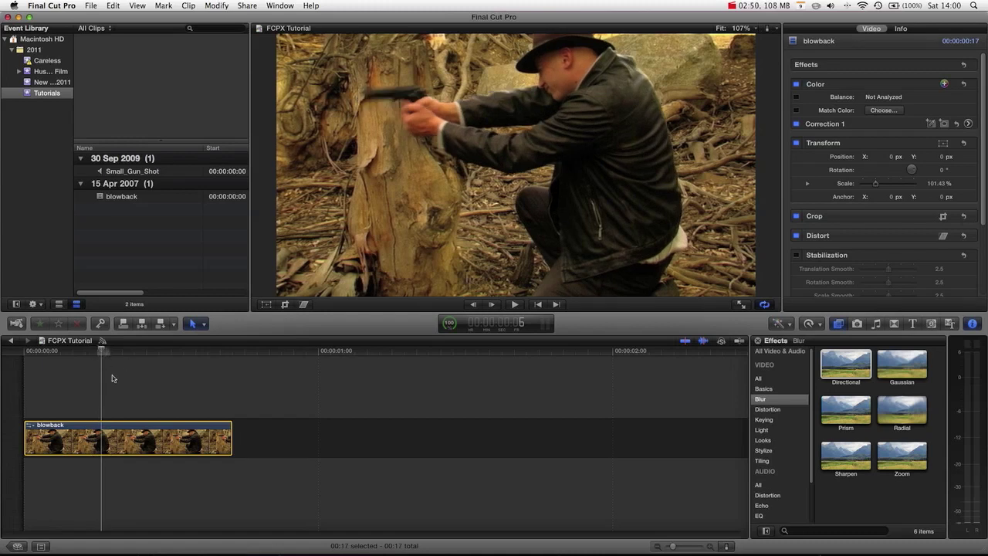
{"action": "key", "text": "r"}
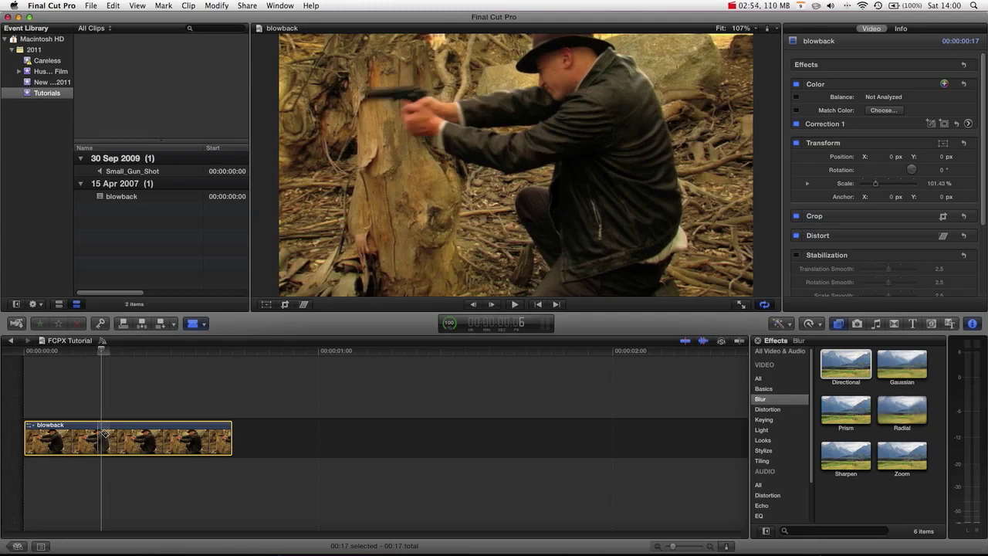
{"action": "left_click", "coordinate": [106, 435]}
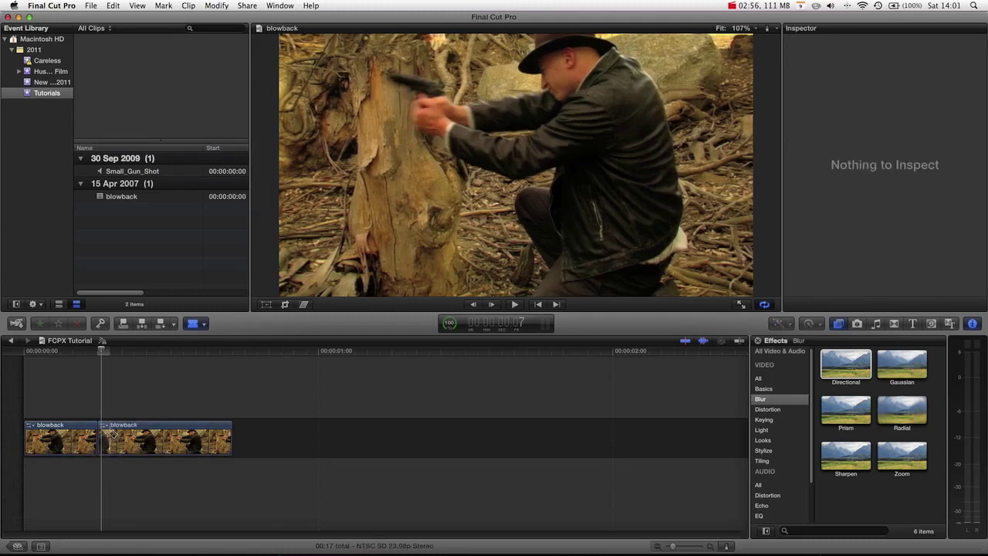
{"action": "key", "text": "a"}
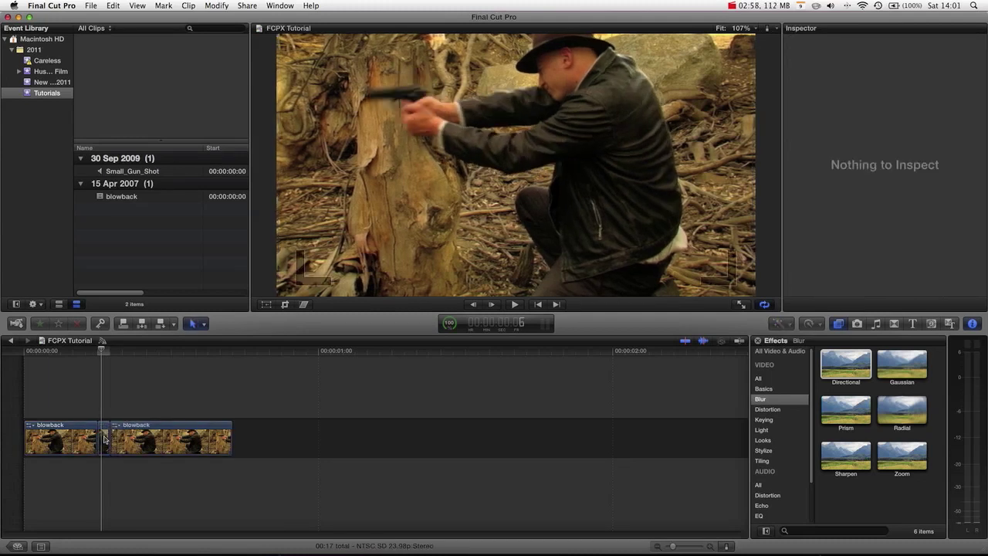
{"action": "left_click", "coordinate": [105, 437]}
{"action": "left_click_drag", "start_coordinate": [105, 351], "coordinate": [99, 353]}
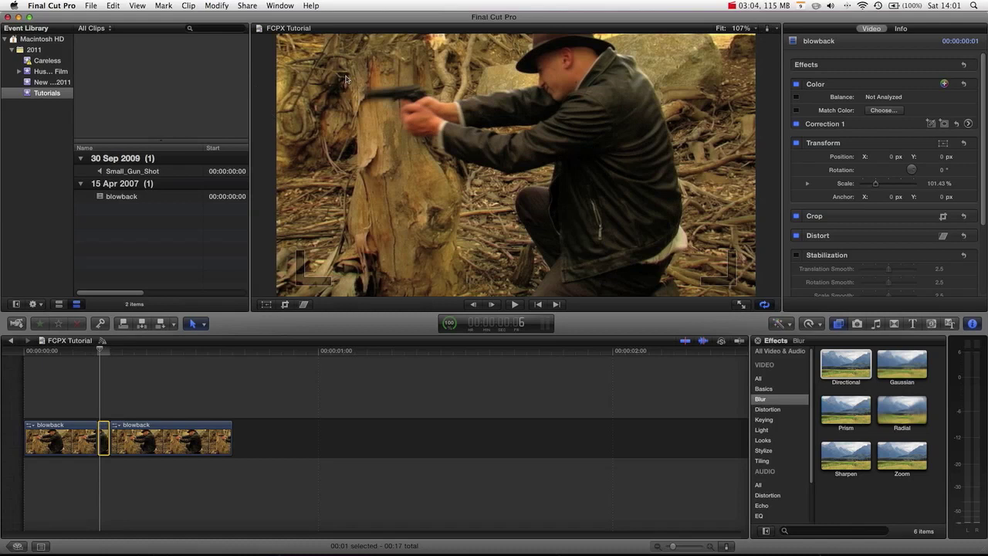
{"action": "left_click", "coordinate": [846, 361]}
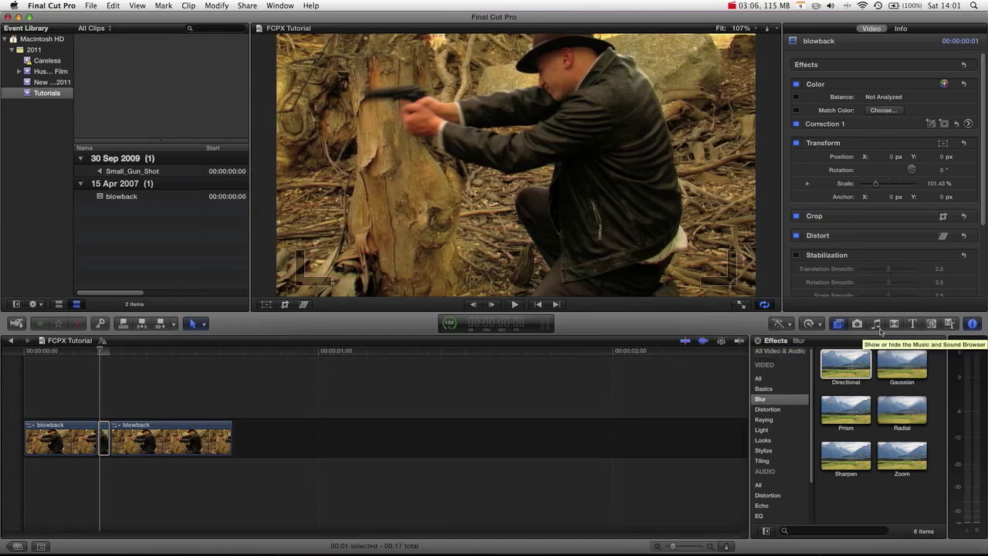
Browse the Generators categories until the Elements generators, including Shapes, are shown
{"action": "left_click", "coordinate": [931, 325]}
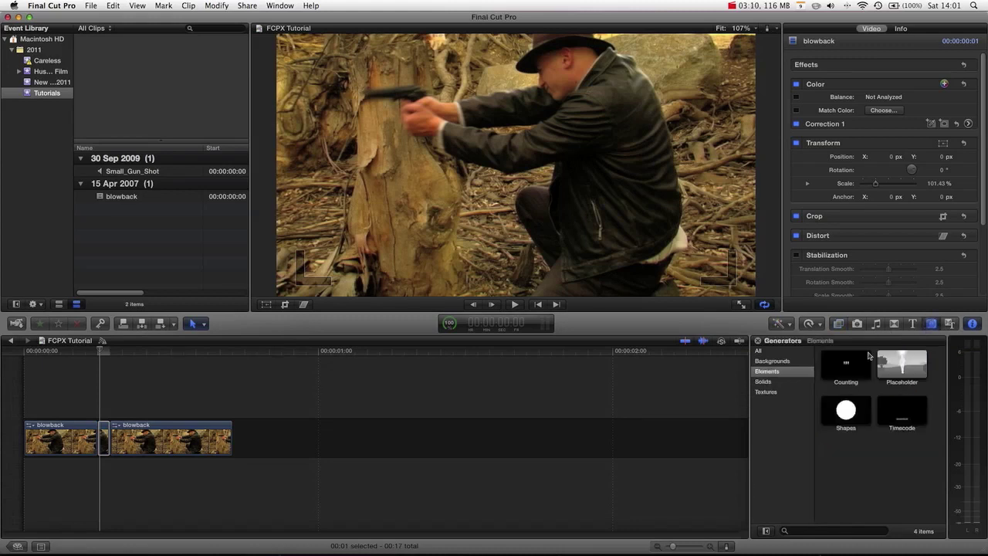
{"action": "left_click", "coordinate": [770, 361]}
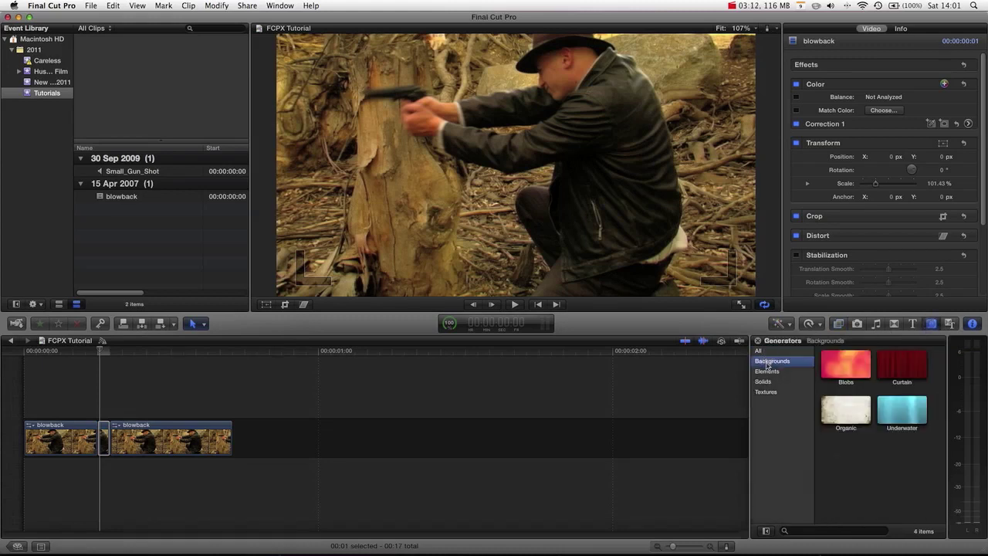
{"action": "left_click", "coordinate": [761, 351]}
{"action": "left_click", "coordinate": [765, 391]}
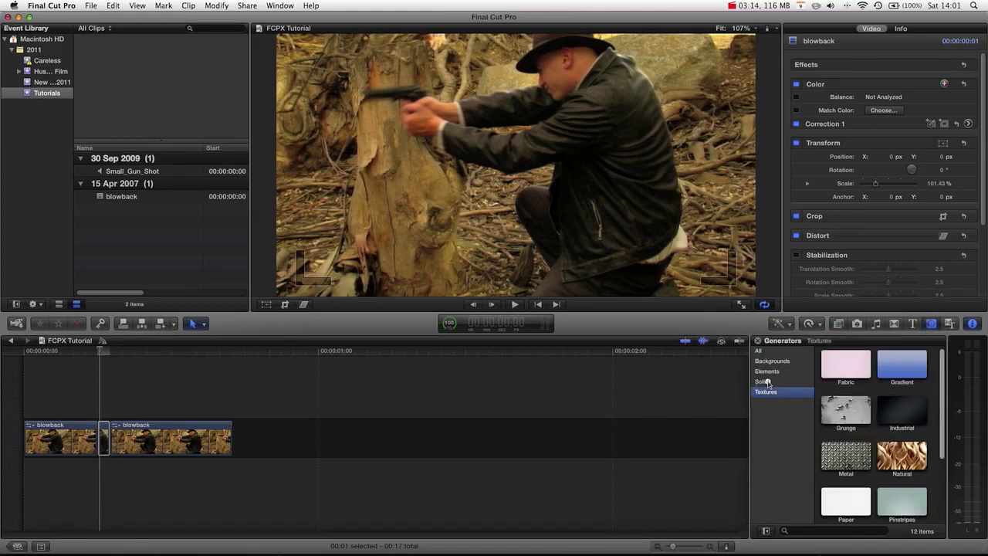
{"action": "left_click", "coordinate": [763, 381]}
{"action": "left_click", "coordinate": [771, 372]}
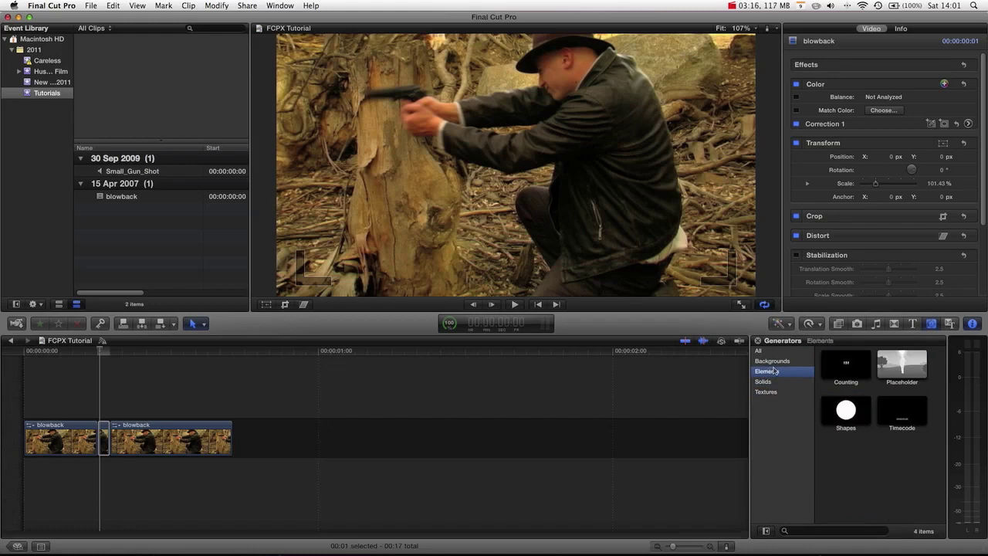
Connect Shapes above the blowback clip at the playhead, deleting the overly long copy and keeping the one-frame clip
{"action": "left_click_drag", "start_coordinate": [849, 414], "coordinate": [229, 399]}
{"action": "left_click_drag", "start_coordinate": [130, 395], "coordinate": [107, 397]}
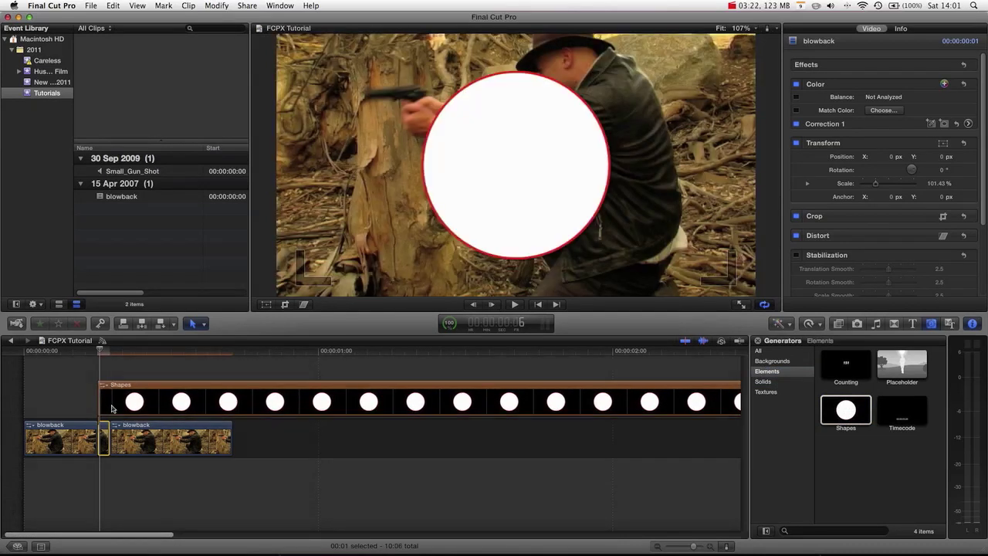
{"action": "left_click", "coordinate": [116, 403]}
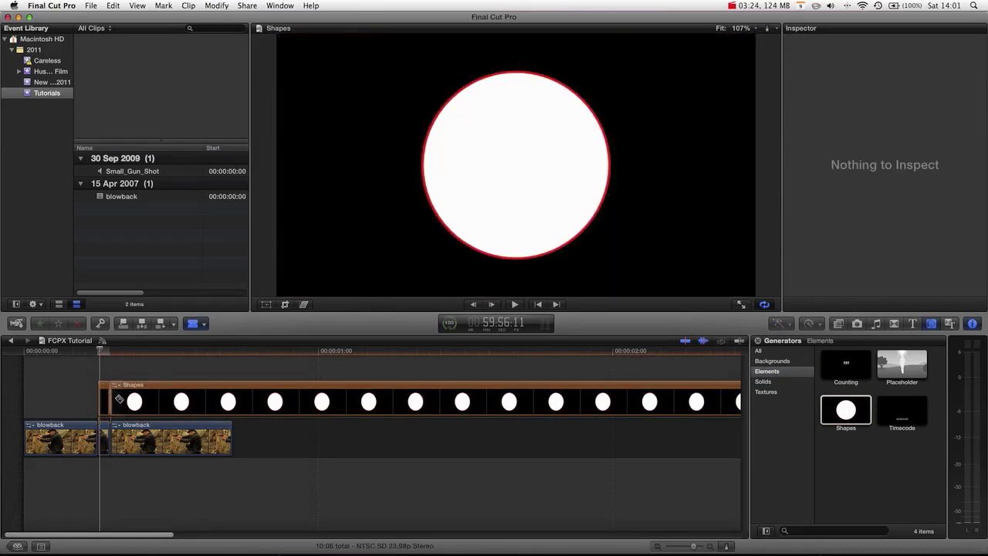
{"action": "left_click", "coordinate": [126, 398]}
{"action": "key", "text": "Delete"}
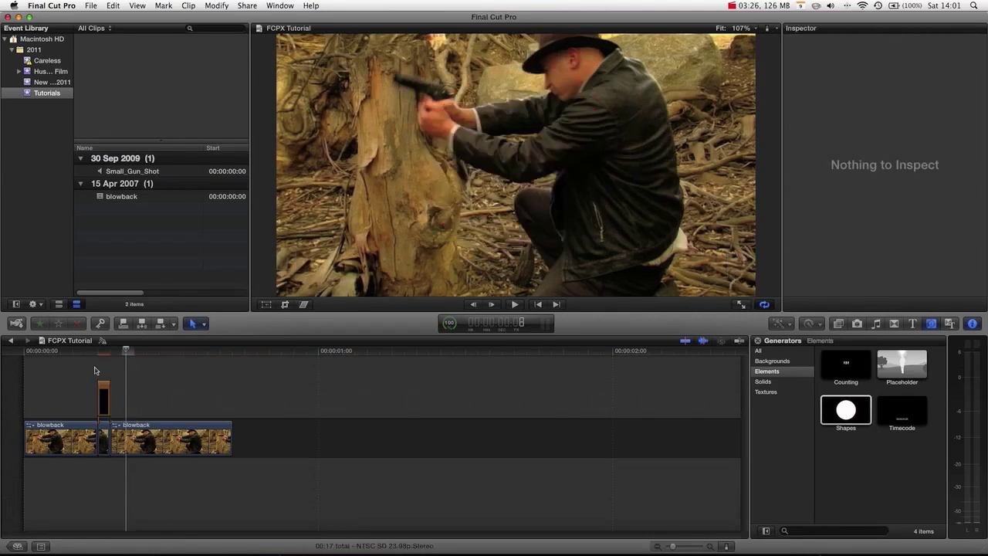
{"action": "left_click", "coordinate": [104, 394]}
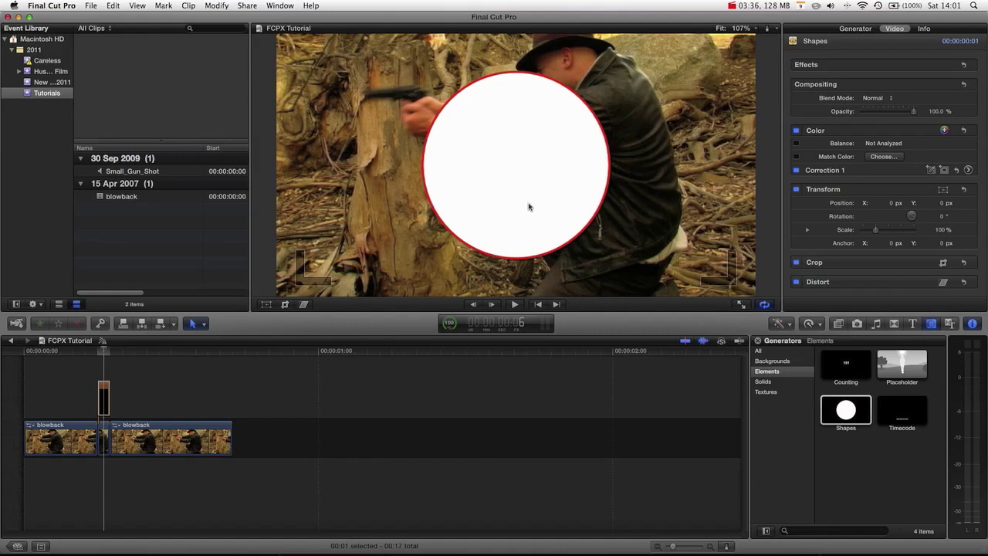
In the Shapes generator parameters, make the outline white with width 1.0
{"action": "left_click", "coordinate": [859, 29]}
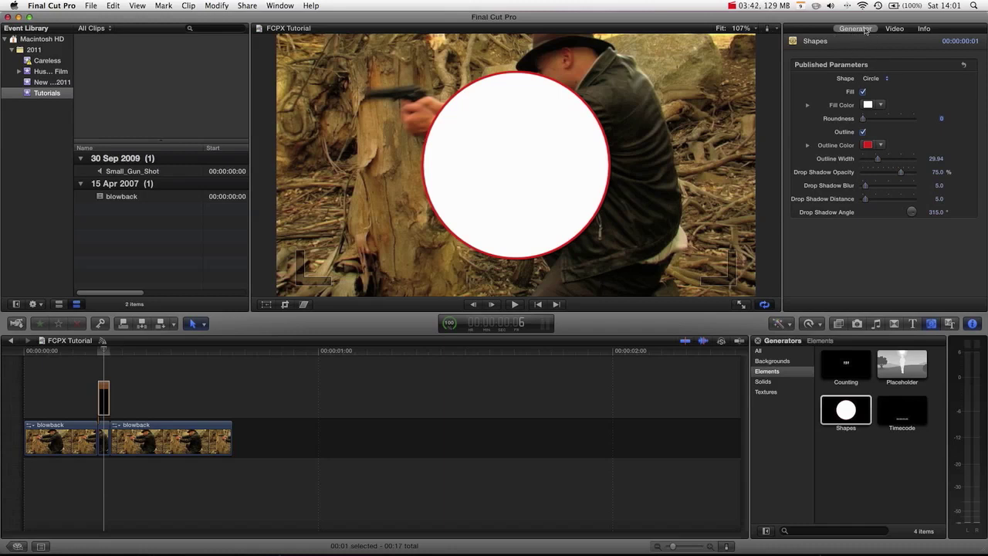
{"action": "left_click", "coordinate": [879, 146]}
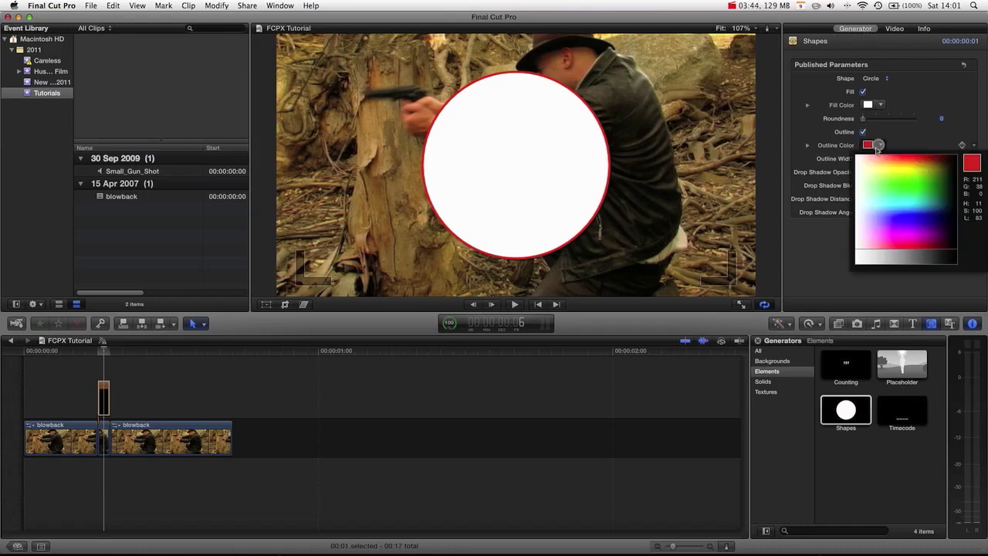
{"action": "left_click", "coordinate": [866, 157]}
{"action": "left_click", "coordinate": [915, 131]}
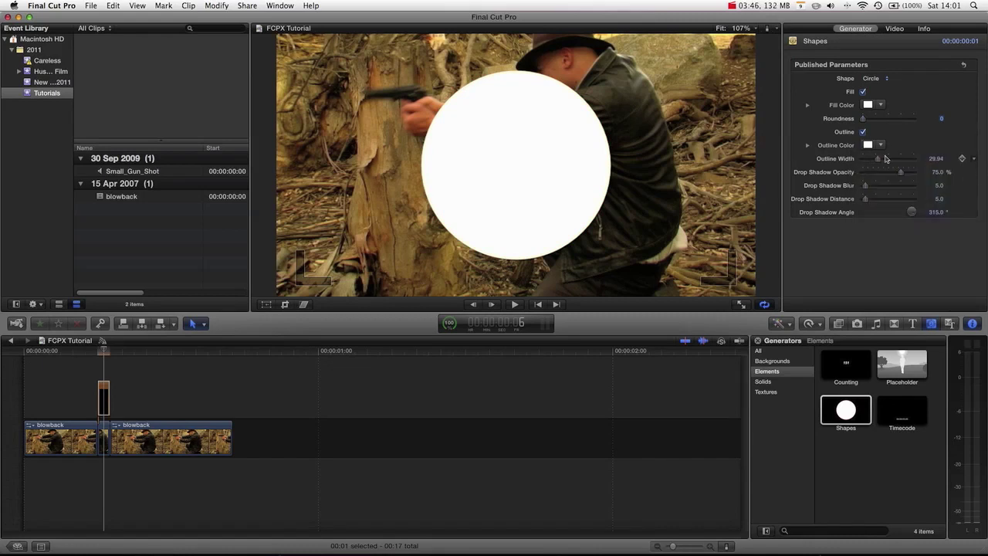
{"action": "left_click_drag", "start_coordinate": [876, 161], "coordinate": [829, 161]}
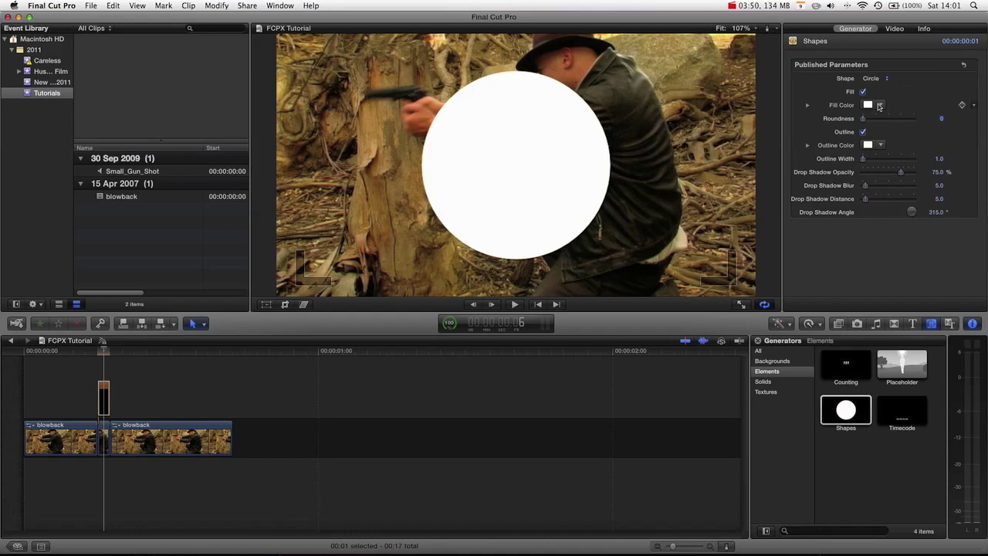
Give the shape a near-white fill and change its type to Arrow
{"action": "left_click", "coordinate": [878, 107]}
{"action": "left_click", "coordinate": [868, 120]}
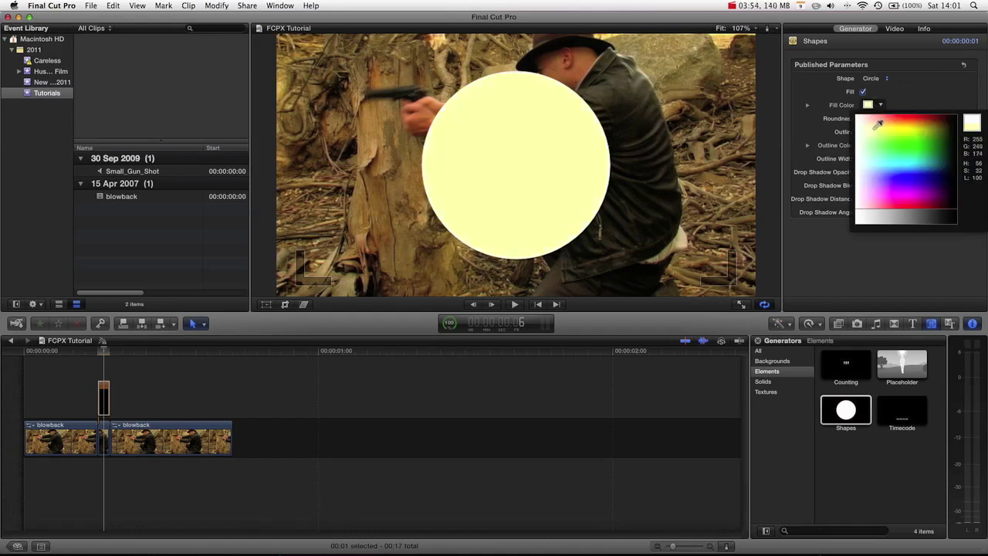
{"action": "left_click_drag", "start_coordinate": [878, 123], "coordinate": [863, 126]}
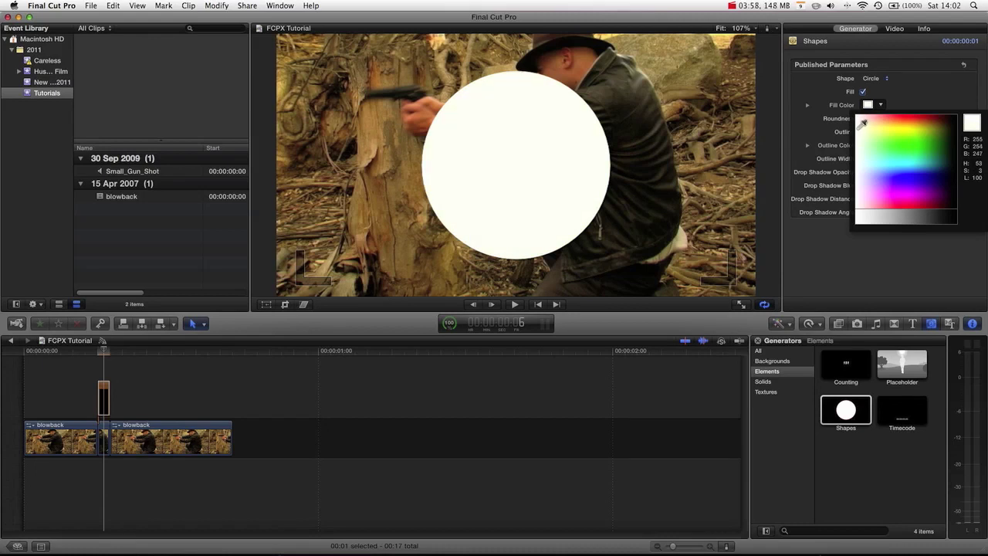
{"action": "left_click", "coordinate": [866, 132]}
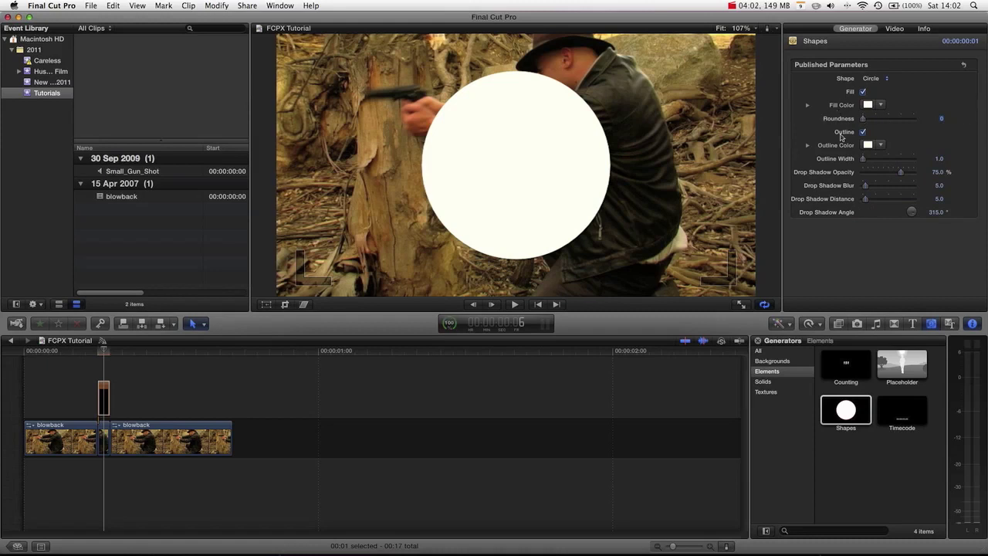
{"action": "left_click", "coordinate": [875, 79]}
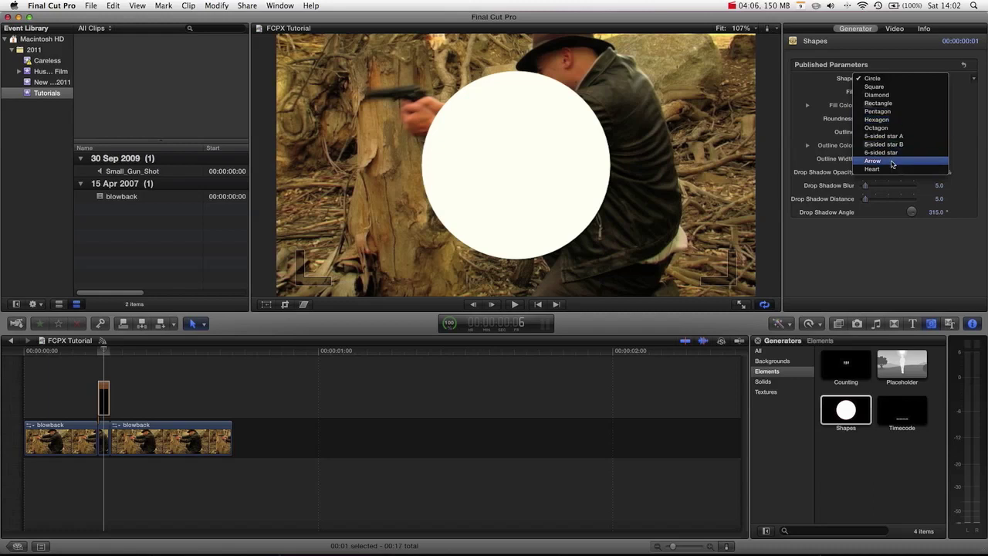
{"action": "left_click", "coordinate": [834, 163]}
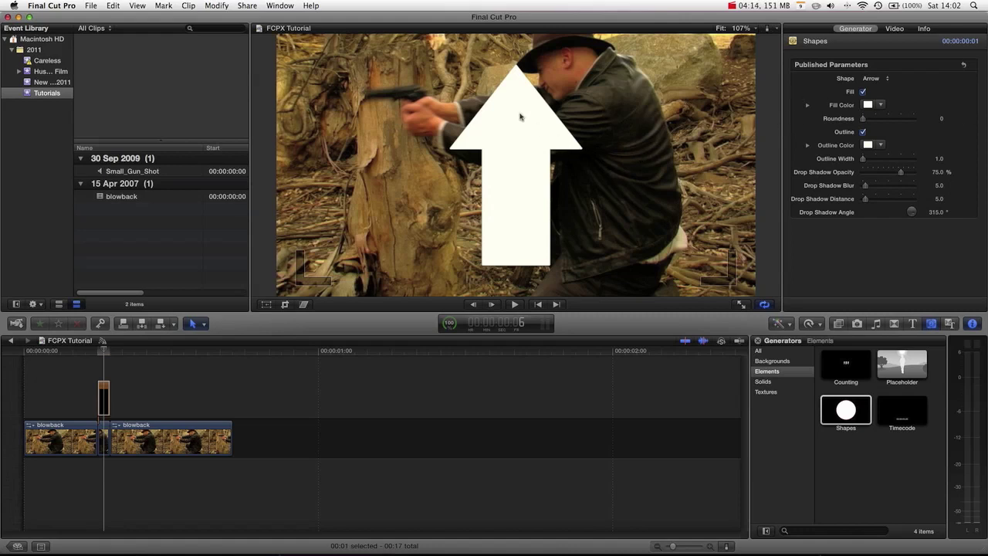
Rotate the arrow to point left, scale it to about 42%, and move it up-left beside the muzzle
{"action": "left_click", "coordinate": [265, 302]}
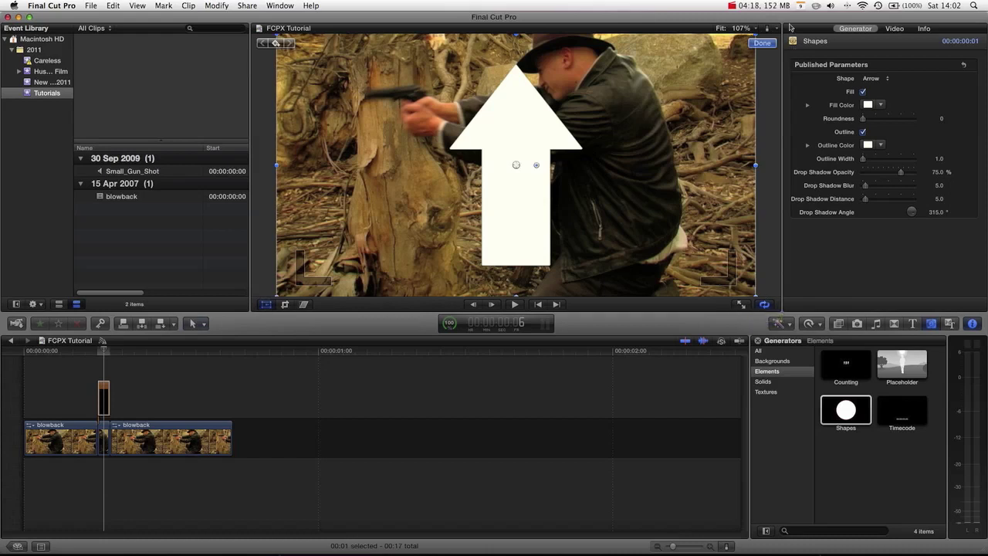
{"action": "left_click_drag", "start_coordinate": [536, 165], "coordinate": [511, 246]}
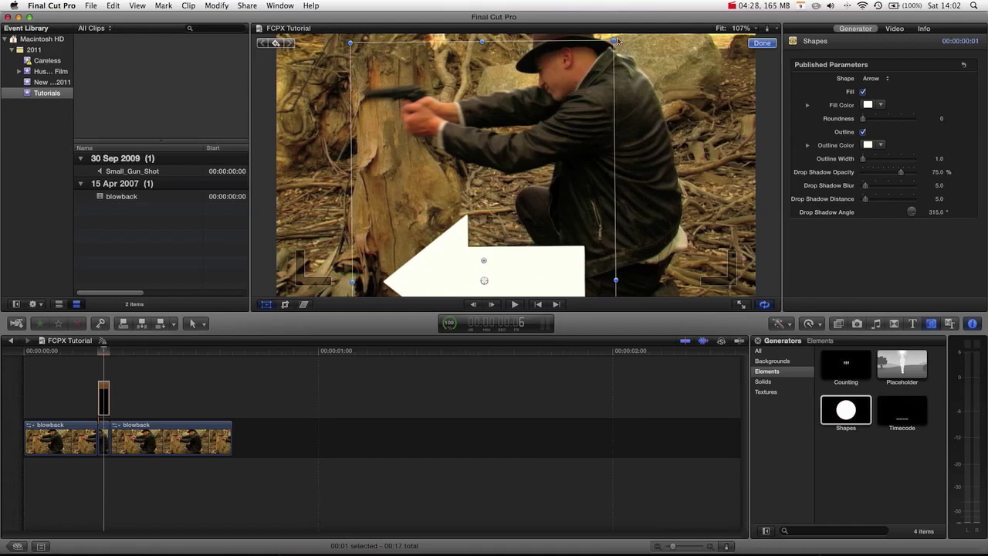
{"action": "left_click_drag", "start_coordinate": [614, 40], "coordinate": [540, 178]}
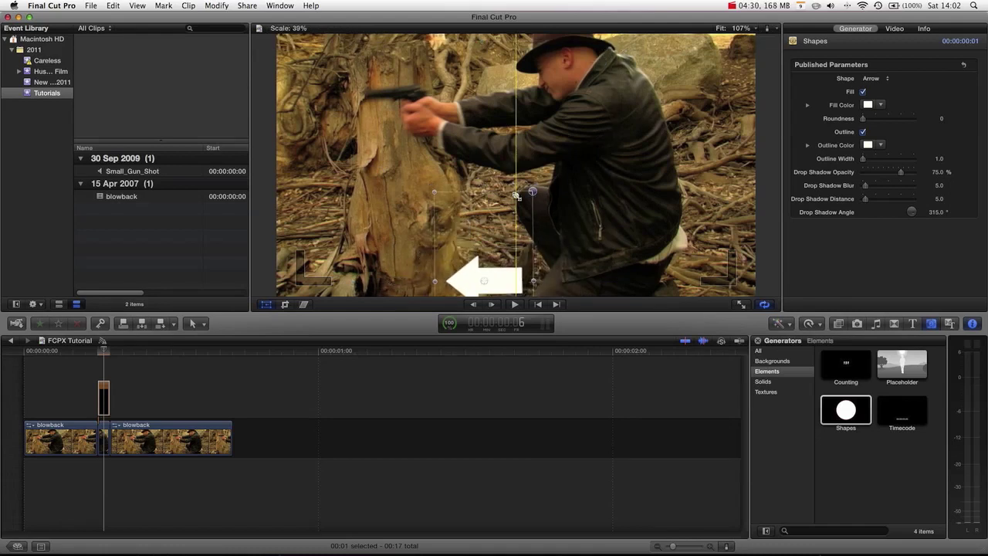
{"action": "left_click_drag", "start_coordinate": [485, 281], "coordinate": [334, 106]}
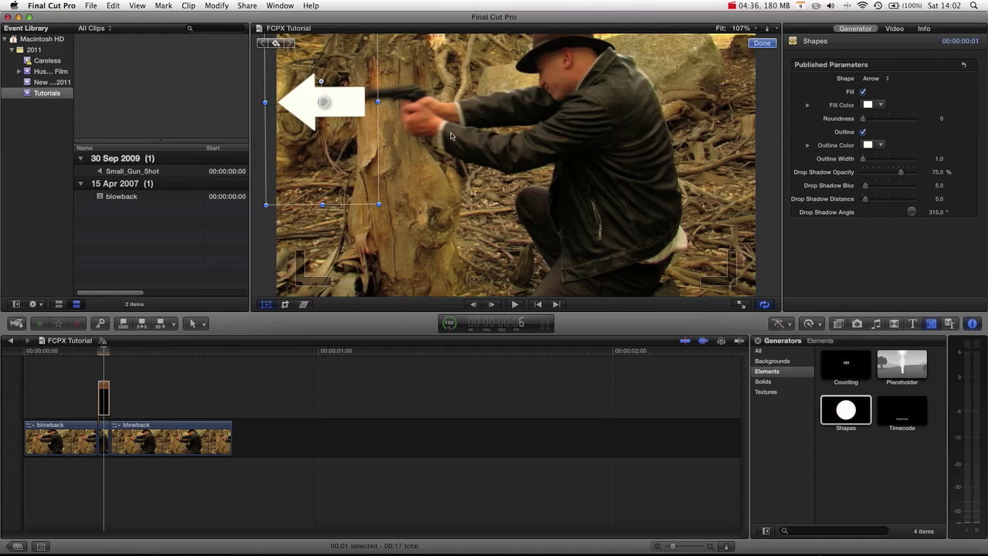
Set the shape's Roundness to 23.0 and narrow the white blob slightly with Transform
{"action": "left_click", "coordinate": [763, 42]}
{"action": "left_click_drag", "start_coordinate": [863, 122], "coordinate": [868, 122]}
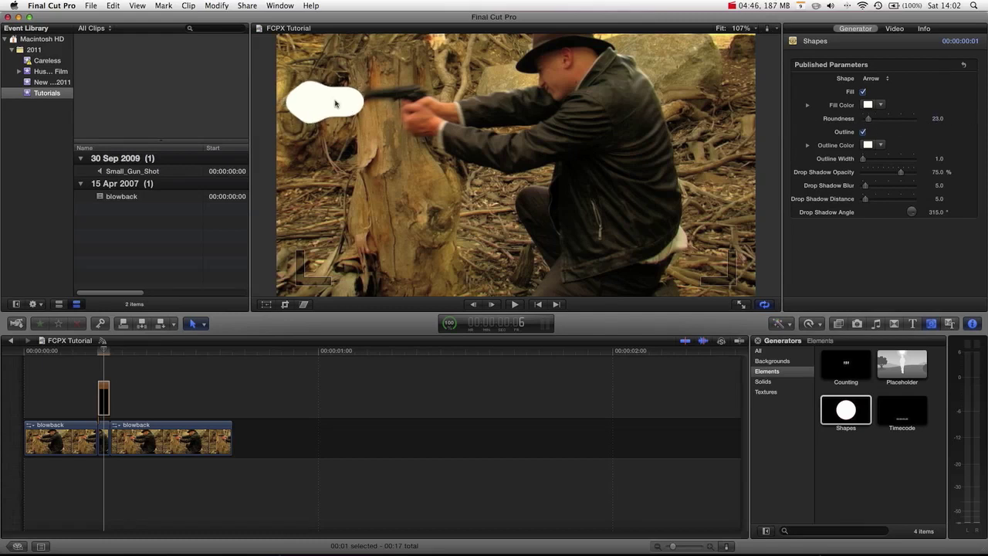
{"action": "left_click", "coordinate": [266, 304]}
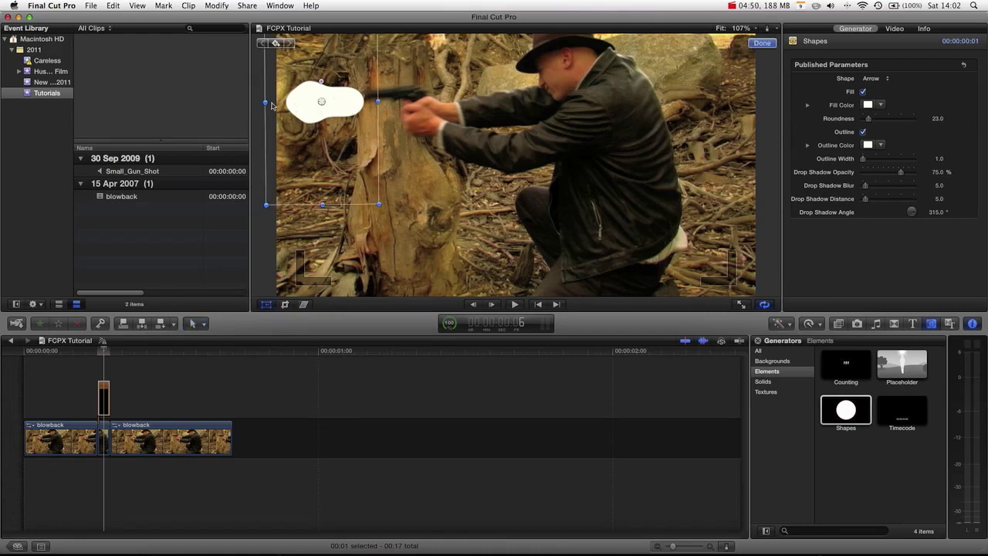
{"action": "left_click_drag", "start_coordinate": [269, 105], "coordinate": [269, 103]}
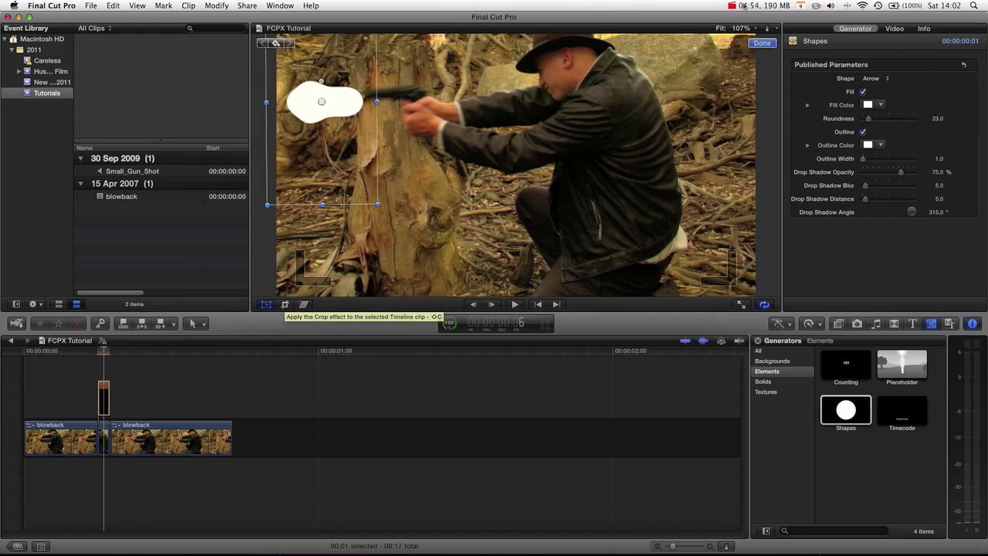
{"action": "left_click", "coordinate": [761, 44]}
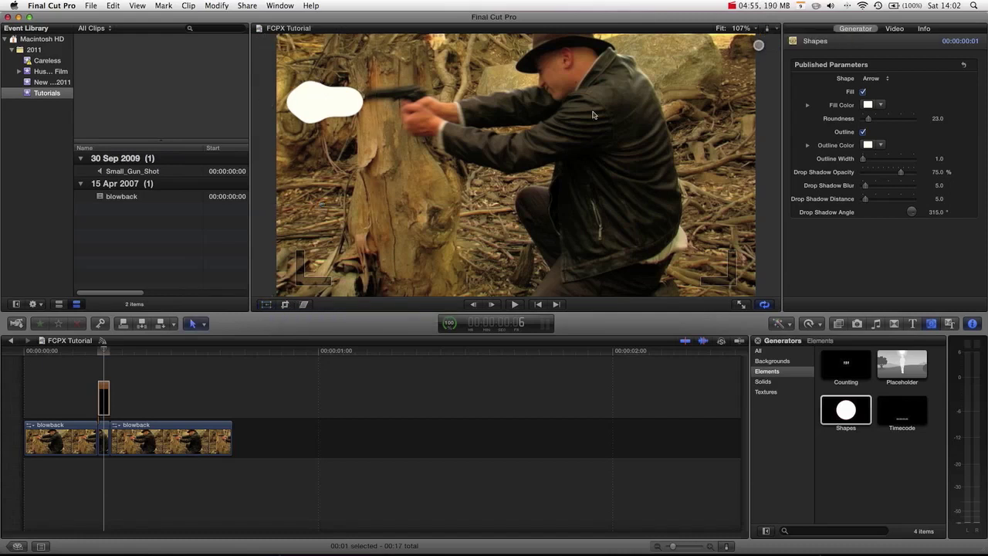
Try stretching and skewing the white shape's corners with Distort, moving it to the upper left
{"action": "left_click", "coordinate": [304, 305]}
{"action": "left_click_drag", "start_coordinate": [267, 103], "coordinate": [247, 103]}
{"action": "left_click_drag", "start_coordinate": [377, 205], "coordinate": [376, 137]}
{"action": "key", "text": "super+z"}
{"action": "key", "text": "super+z"}
{"action": "left_click_drag", "start_coordinate": [466, 71], "coordinate": [249, 171]}
{"action": "left_click_drag", "start_coordinate": [356, 240], "coordinate": [353, 258]}
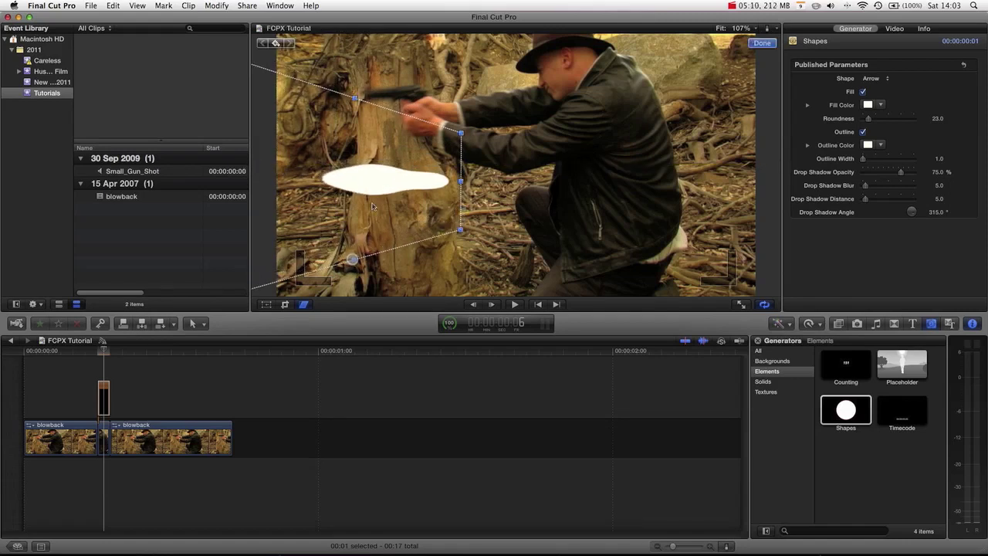
{"action": "left_click_drag", "start_coordinate": [461, 225], "coordinate": [444, 207]}
{"action": "left_click_drag", "start_coordinate": [373, 191], "coordinate": [284, 111]}
{"action": "left_click", "coordinate": [425, 148]}
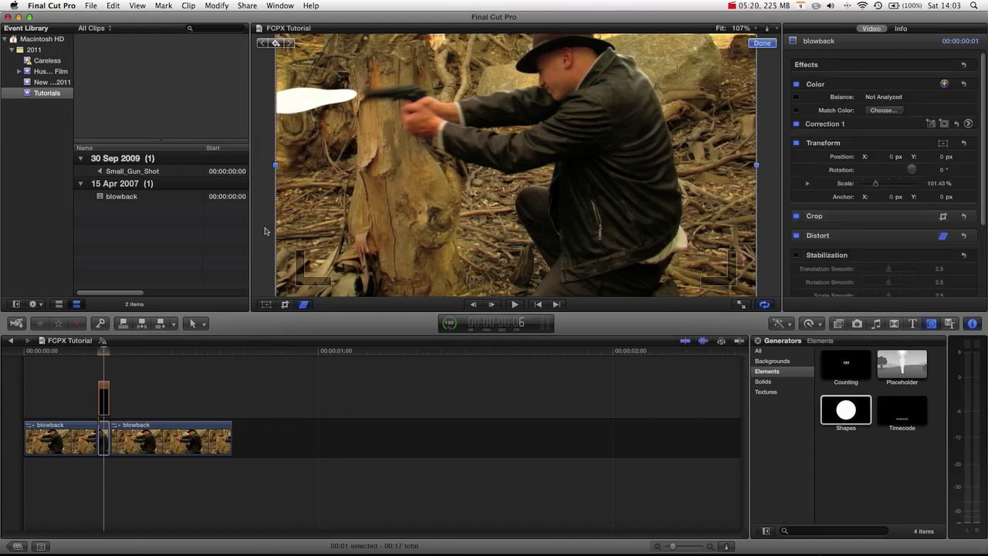
Nudge the white arrow left to about X -346px, Y 125px, then scrub to check
{"action": "left_click", "coordinate": [101, 394]}
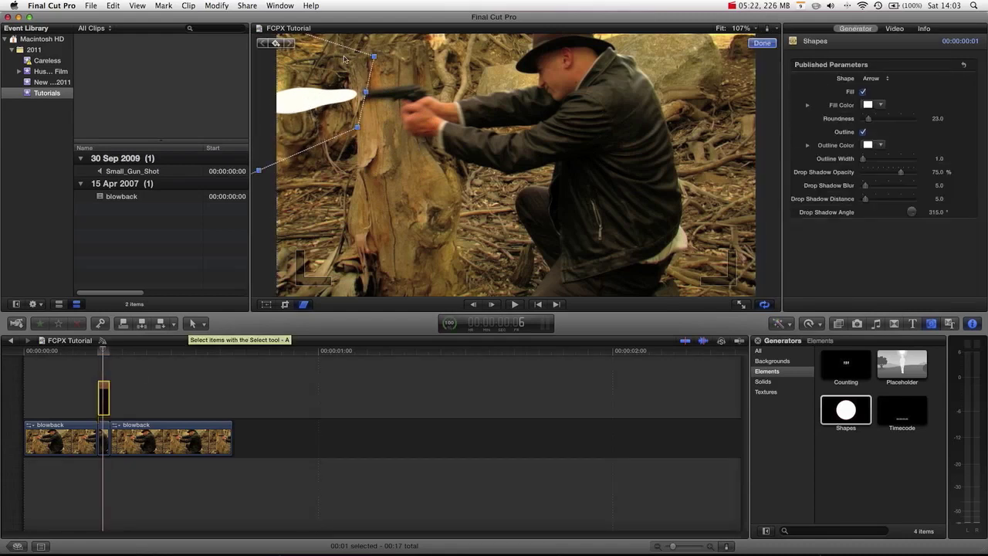
{"action": "left_click", "coordinate": [304, 305]}
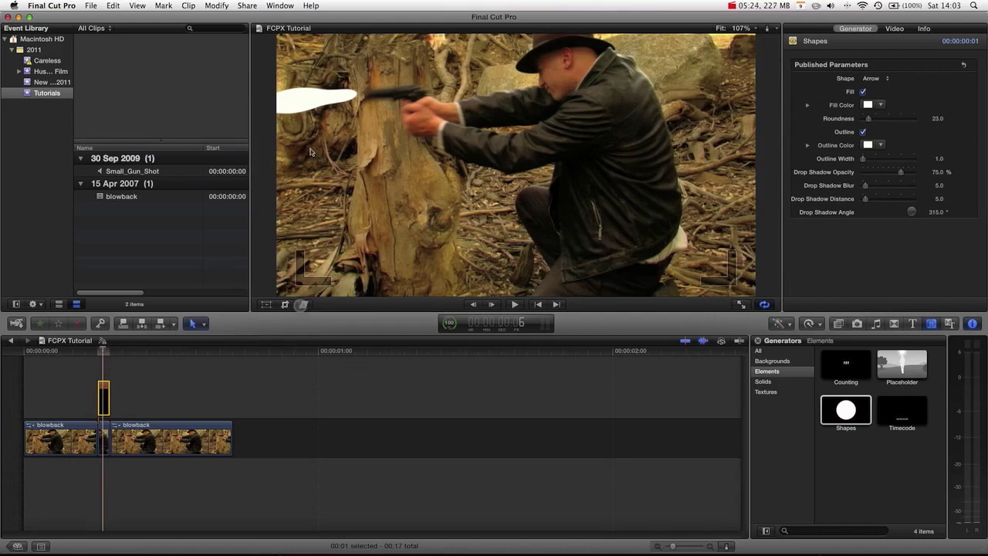
{"action": "left_click", "coordinate": [266, 304]}
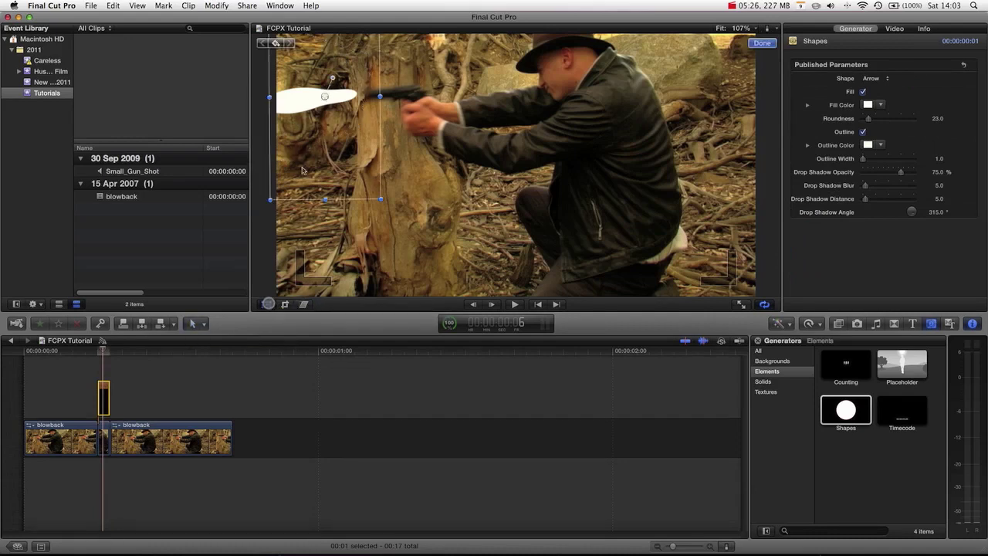
{"action": "left_click_drag", "start_coordinate": [326, 96], "coordinate": [325, 96]}
{"action": "left_click", "coordinate": [102, 352]}
{"action": "mouse_move", "coordinate": [102, 352]}
{"action": "left_mouse_down"}
{"action": "mouse_move", "coordinate": [128, 352]}
{"action": "mouse_move", "coordinate": [105, 352]}
{"action": "left_mouse_up"}
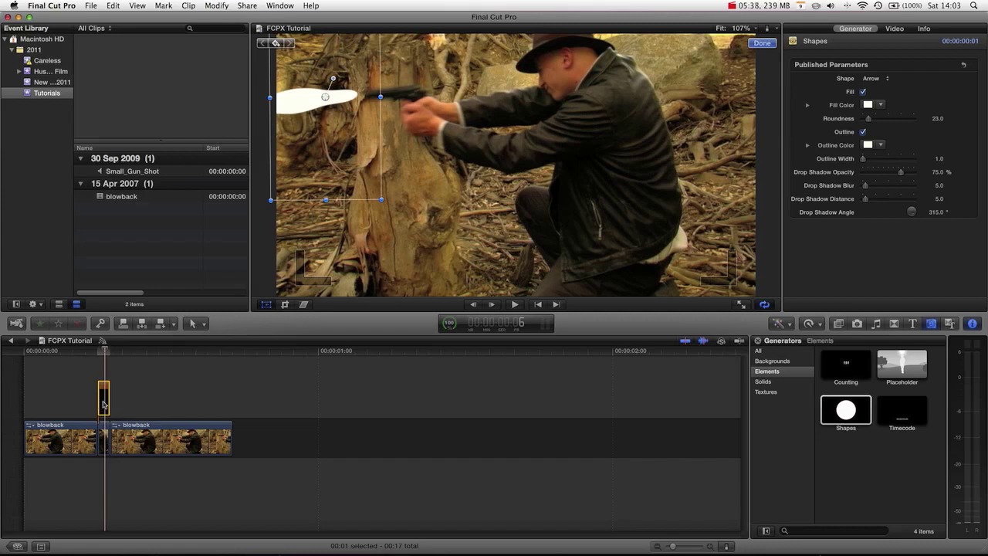
Wrap the white Shapes clip in a new compound clip and close the Generators browser
{"action": "right_click", "coordinate": [102, 403]}
{"action": "left_click", "coordinate": [135, 397]}
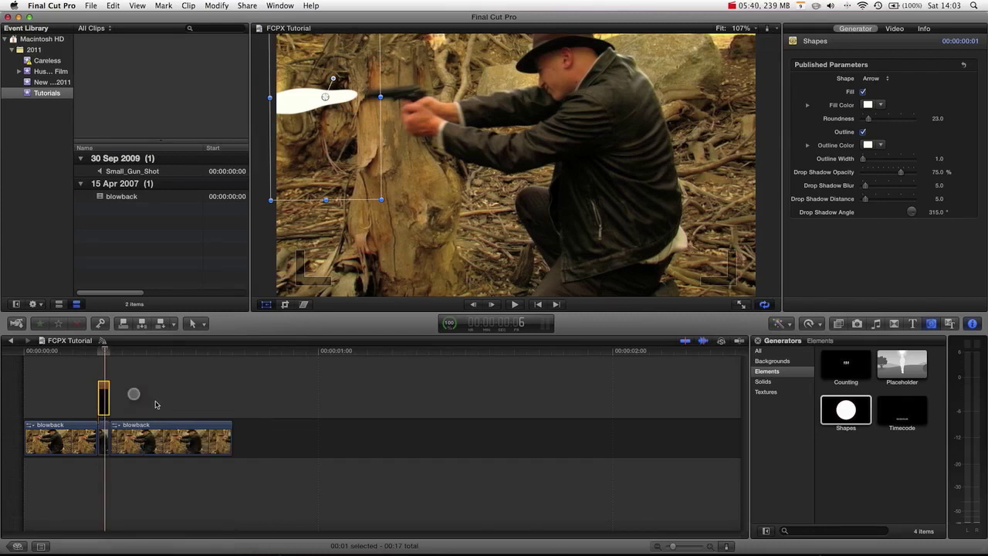
{"action": "left_click_drag", "start_coordinate": [106, 352], "coordinate": [98, 355]}
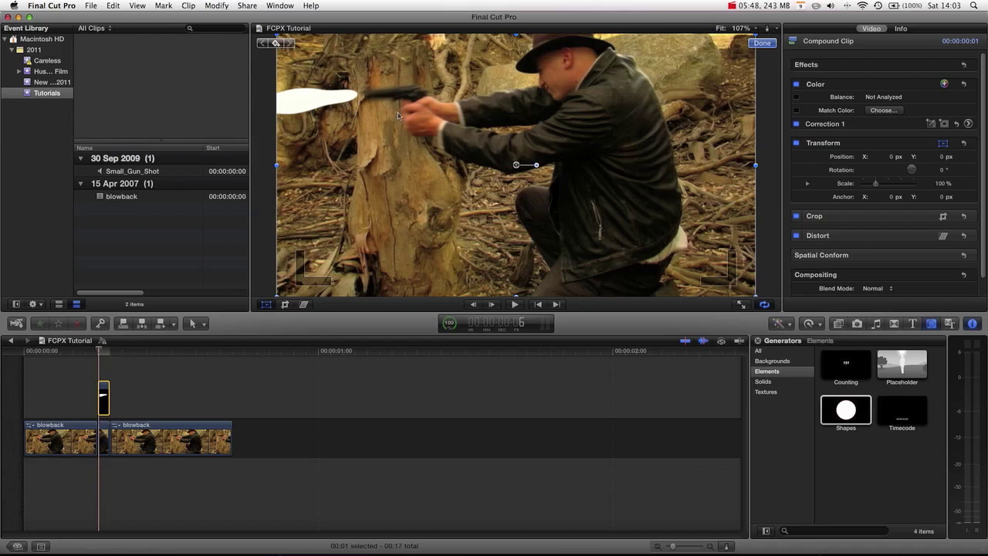
{"action": "left_click", "coordinate": [760, 342]}
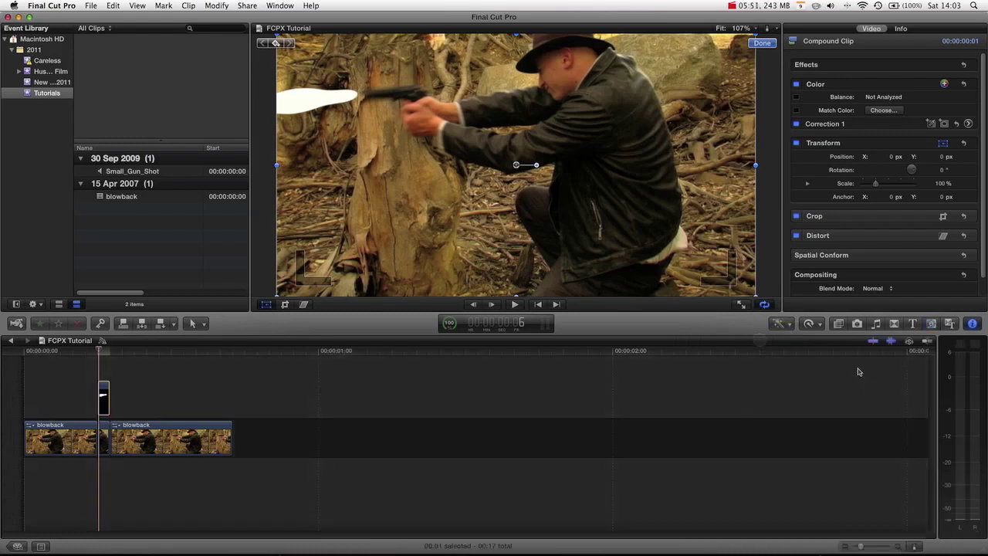
Apply the Blur category's Directional effect (Amount 25.0, Angle 0°) to the white blob's compound clip
{"action": "left_click", "coordinate": [845, 325]}
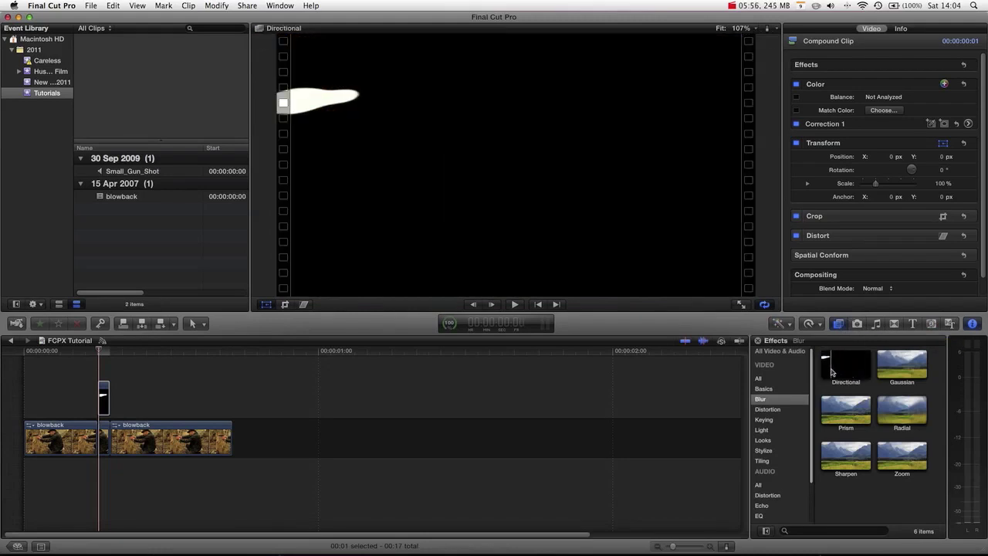
{"action": "left_click_drag", "start_coordinate": [846, 370], "coordinate": [104, 398]}
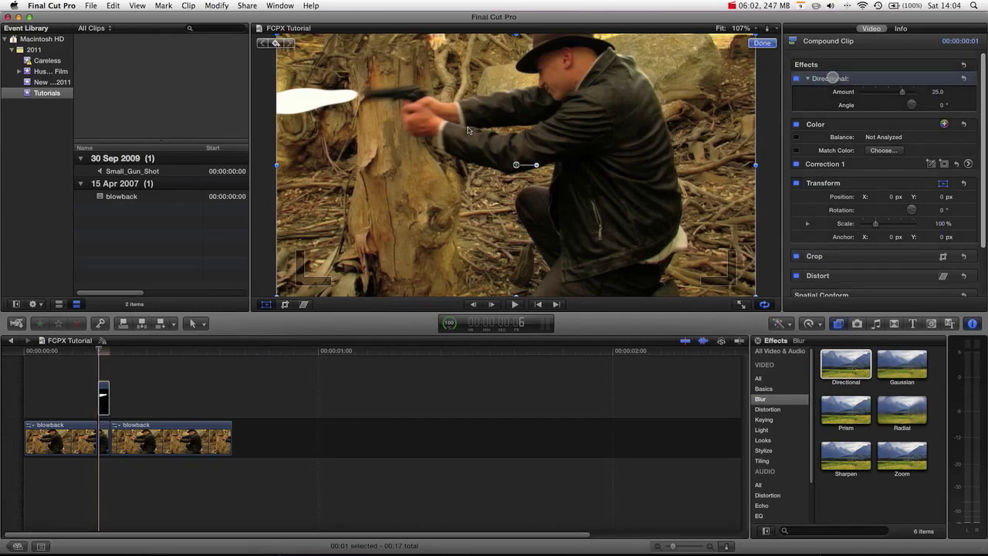
{"action": "left_click", "coordinate": [266, 304]}
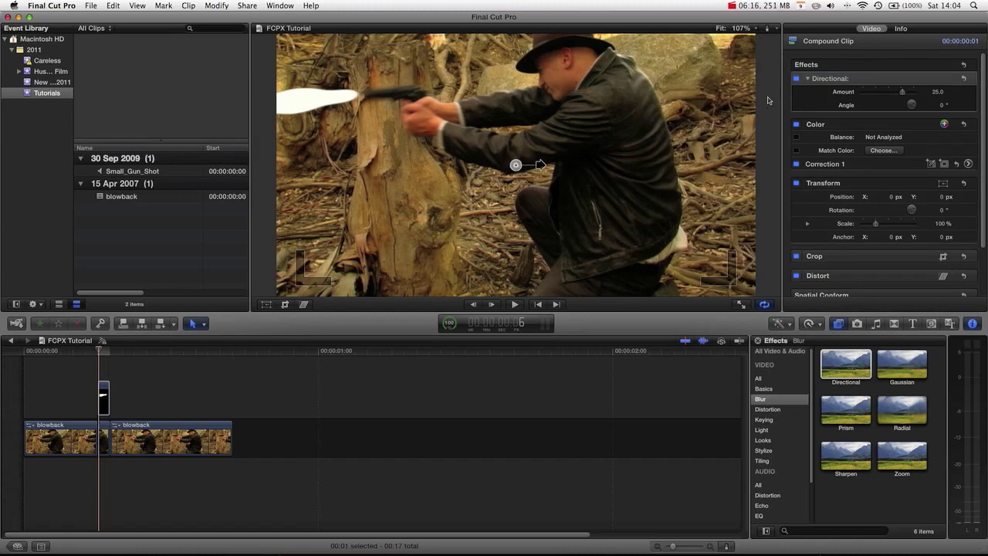
Raise the Directional blur to Amount 236.6 at Angle 188.9° to streak the flash backward
{"action": "left_click", "coordinate": [105, 402]}
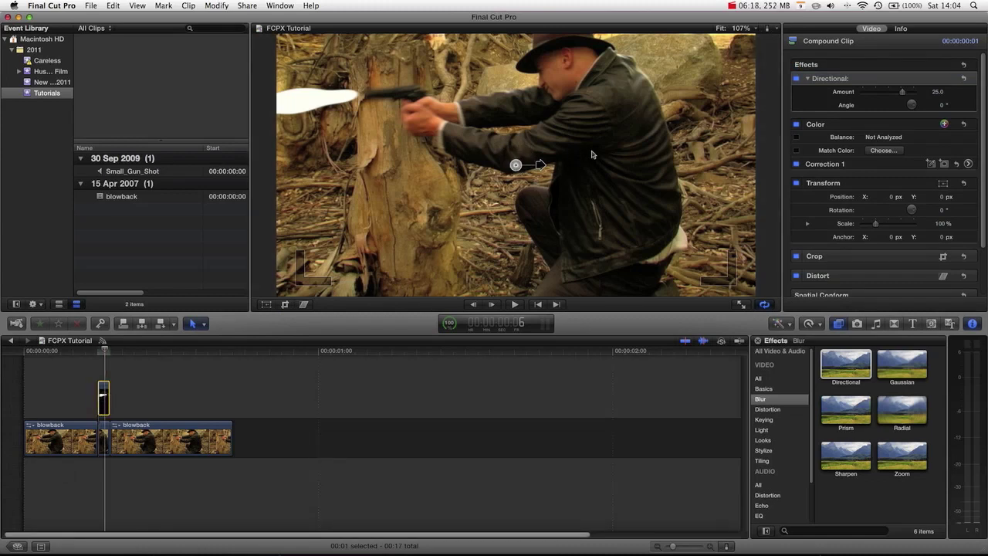
{"action": "left_click_drag", "start_coordinate": [541, 166], "coordinate": [474, 173]}
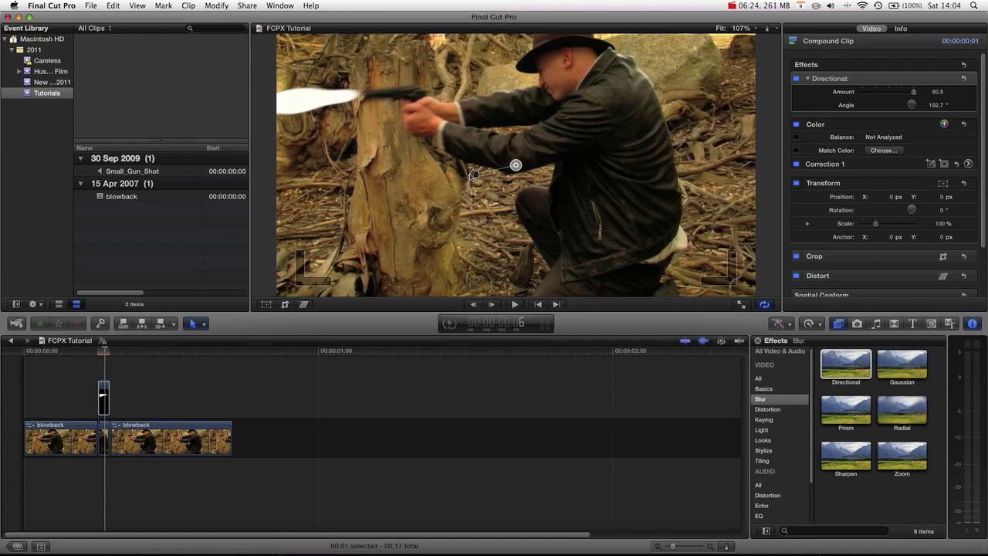
{"action": "left_click_drag", "start_coordinate": [473, 176], "coordinate": [383, 185]}
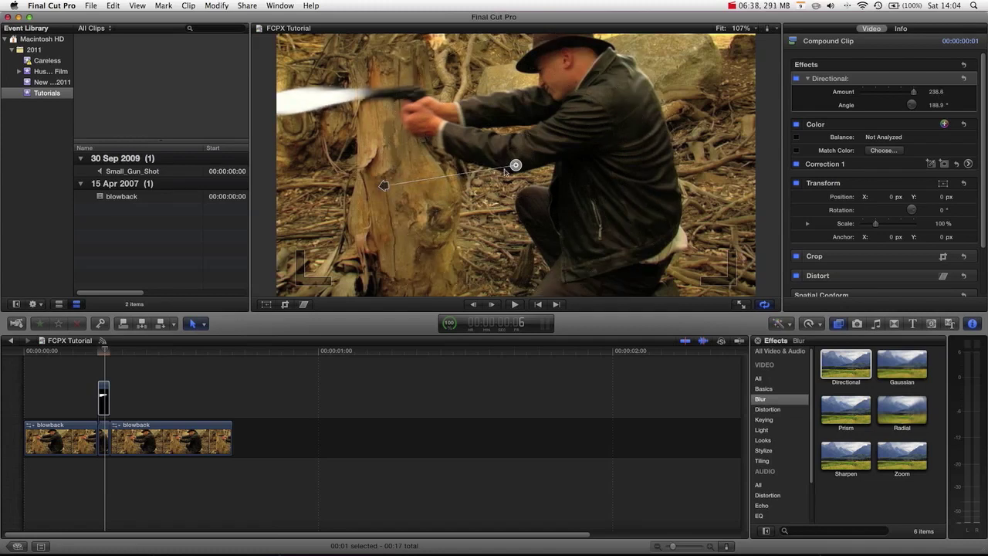
Reposition the flash clip slightly up and left, adjusting its top-edge distortion
{"action": "left_click", "coordinate": [265, 304]}
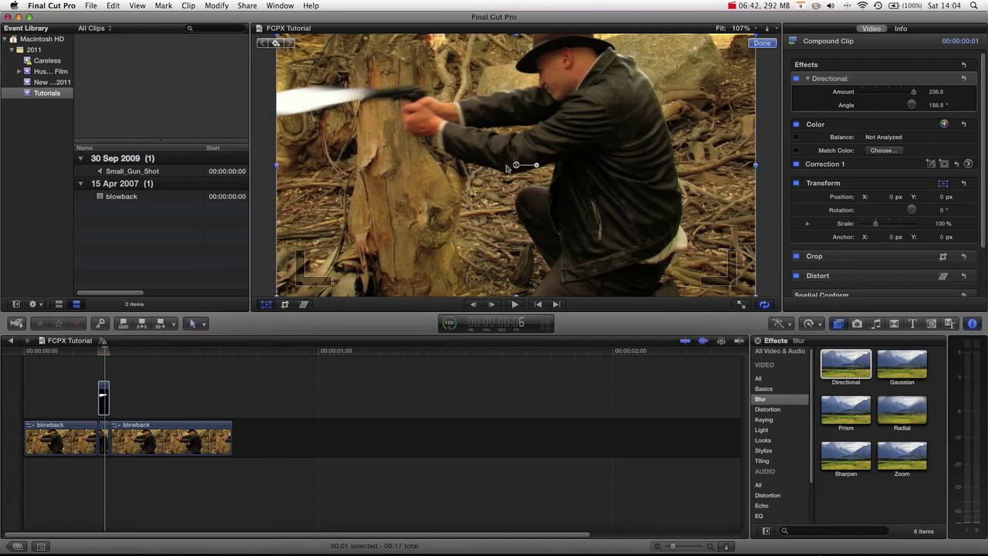
{"action": "left_click_drag", "start_coordinate": [517, 167], "coordinate": [517, 165]}
{"action": "key", "text": "Left"}
{"action": "key", "text": "Left"}
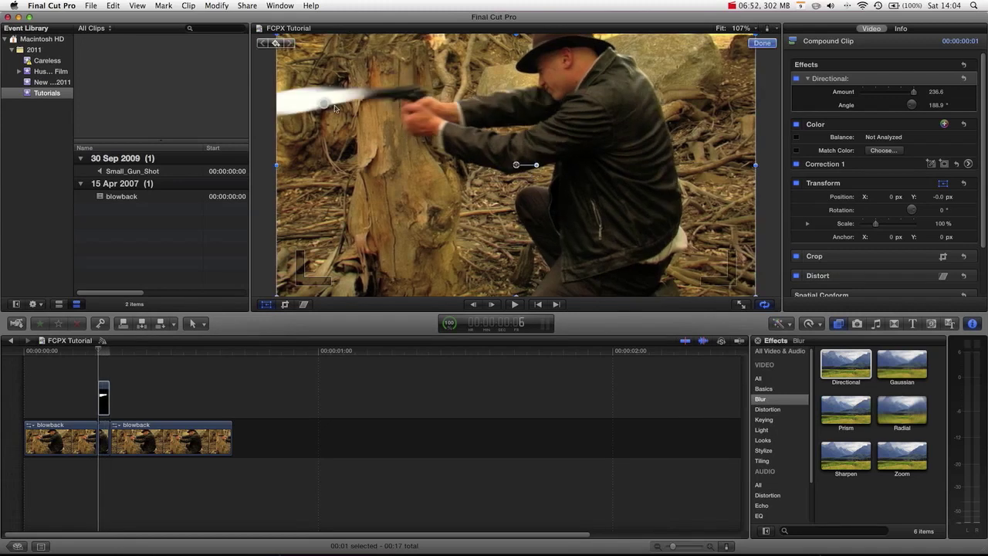
{"action": "left_click", "coordinate": [304, 305]}
{"action": "left_click_drag", "start_coordinate": [516, 36], "coordinate": [516, 40]}
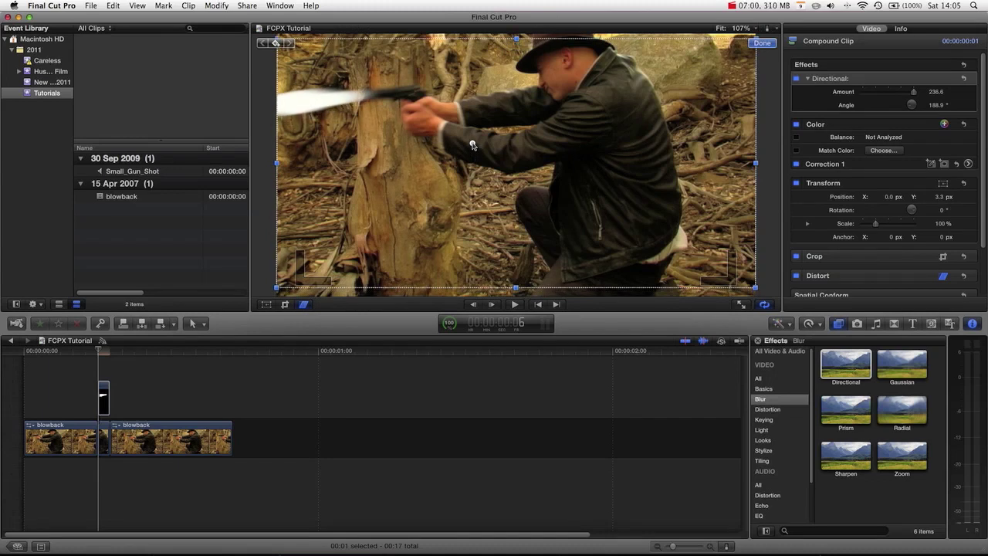
{"action": "left_click_drag", "start_coordinate": [473, 149], "coordinate": [467, 143]}
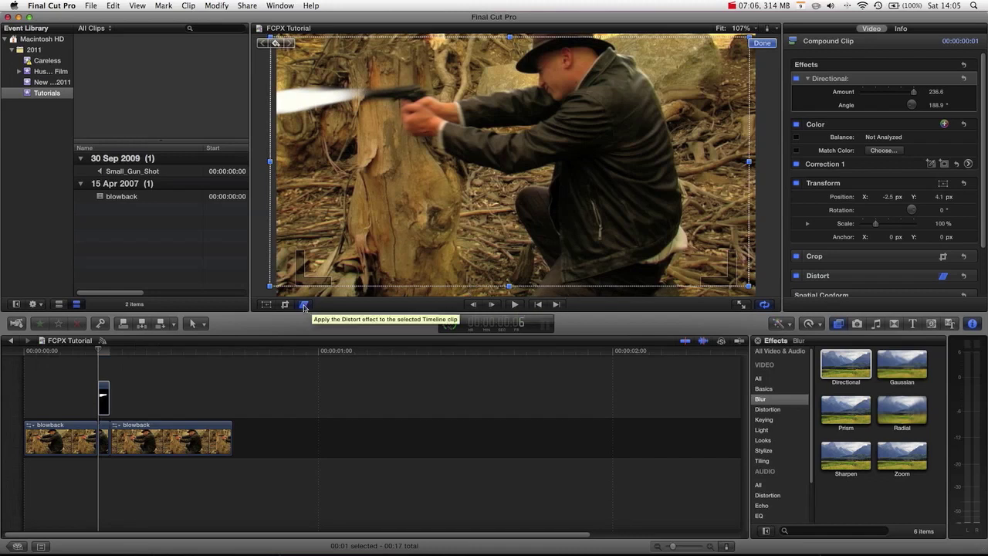
{"action": "left_click", "coordinate": [304, 305]}
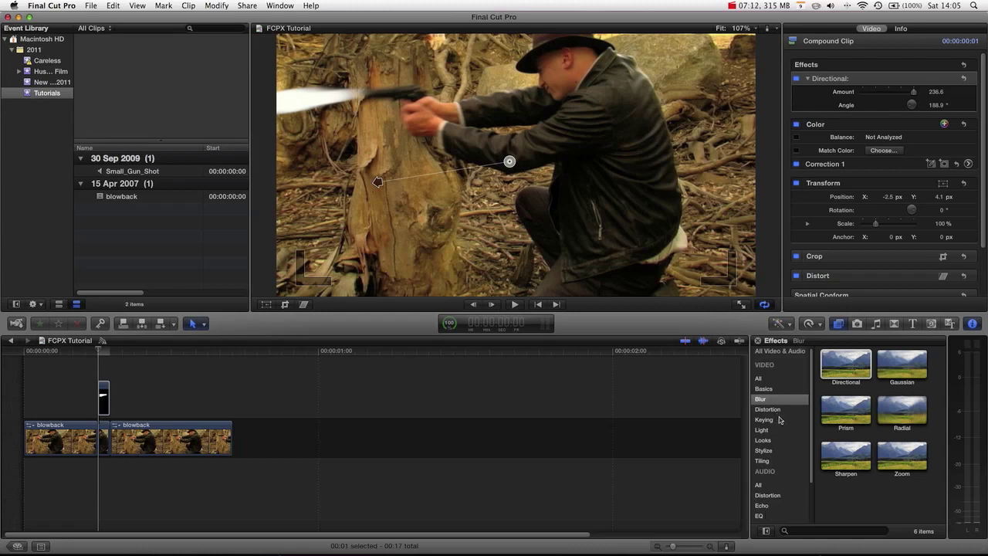
Apply the Desert Glare look at Amount 100.0 and nudge the flash left to X -9.6 px
{"action": "left_click", "coordinate": [770, 443]}
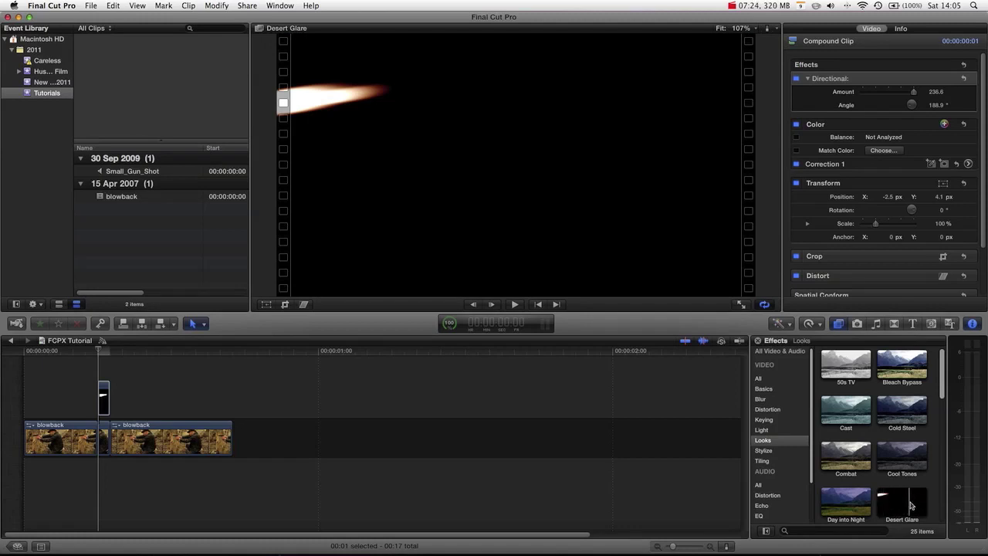
{"action": "left_click_drag", "start_coordinate": [910, 505], "coordinate": [109, 398]}
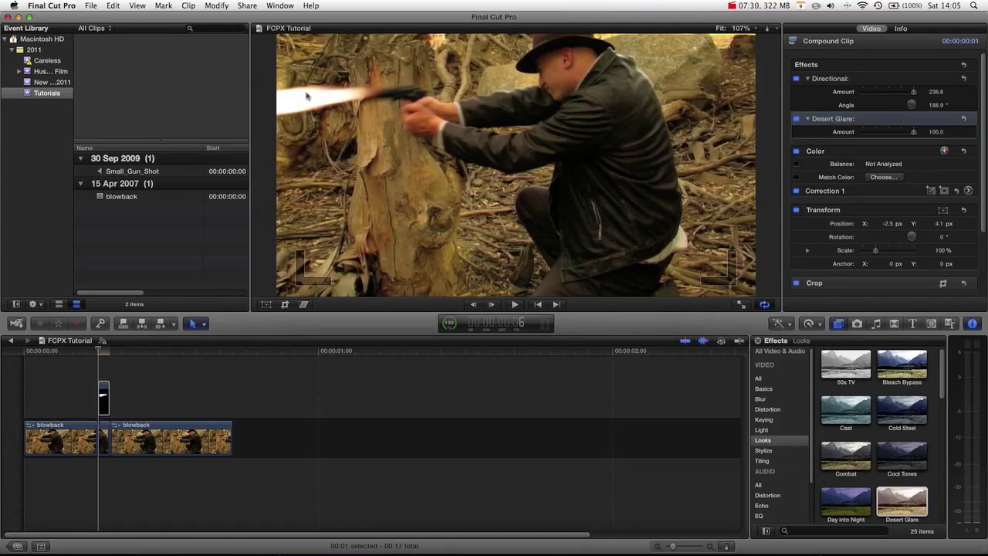
{"action": "left_click", "coordinate": [267, 306]}
{"action": "left_click_drag", "start_coordinate": [516, 153], "coordinate": [494, 159]}
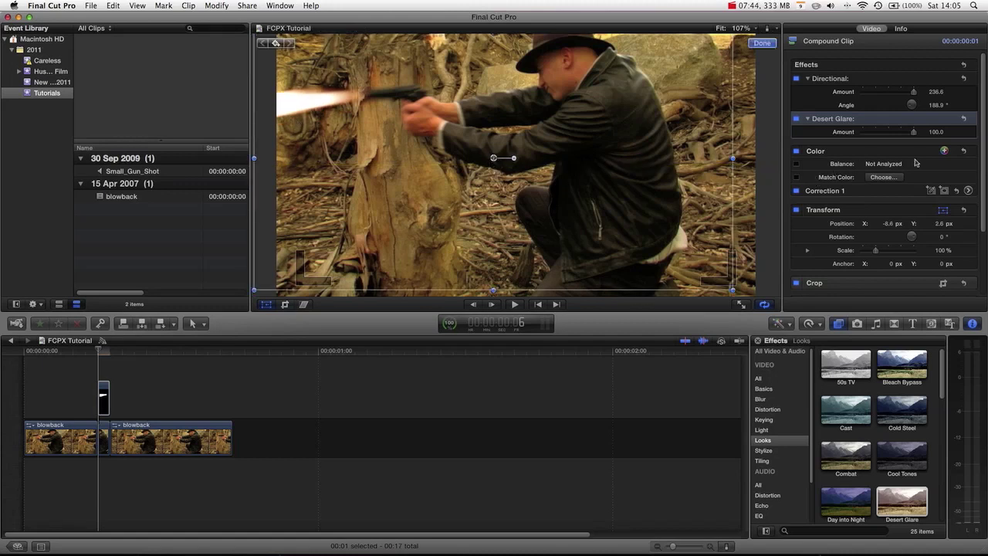
{"action": "scroll", "coordinate": [916, 162], "scroll_direction": "down", "scroll_amount": 3}
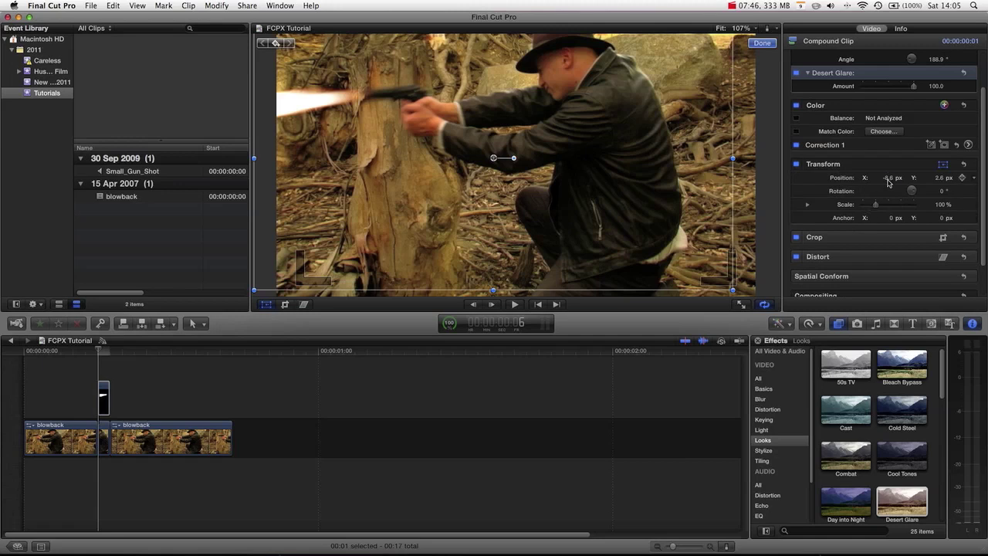
{"action": "left_click_drag", "start_coordinate": [889, 180], "coordinate": [939, 179]}
Scrub back to the muzzle-flash frame and select the flash compound clip
{"action": "left_click", "coordinate": [129, 380]}
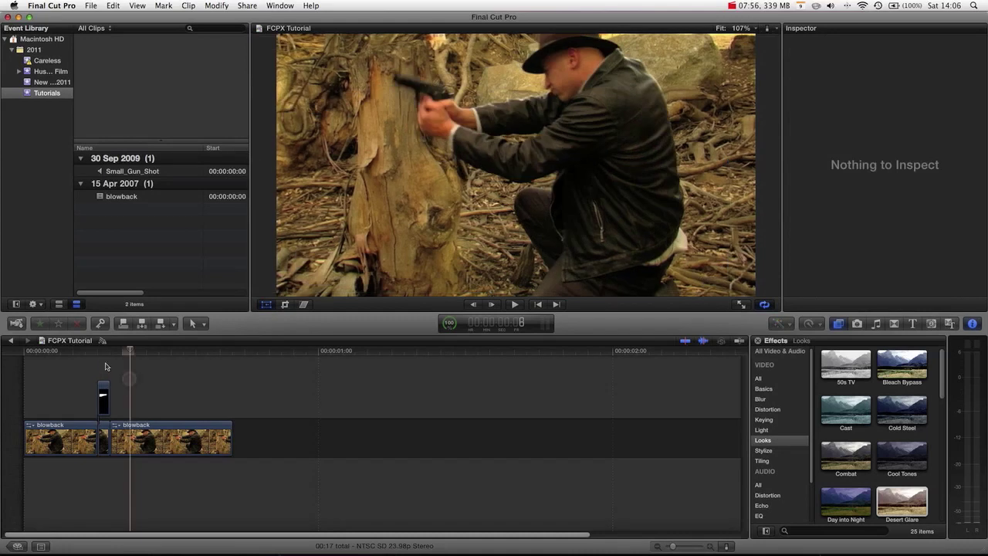
{"action": "left_click", "coordinate": [112, 348]}
{"action": "mouse_move", "coordinate": [111, 348]}
{"action": "left_mouse_down"}
{"action": "mouse_move", "coordinate": [91, 346]}
{"action": "mouse_move", "coordinate": [99, 347]}
{"action": "left_mouse_up"}
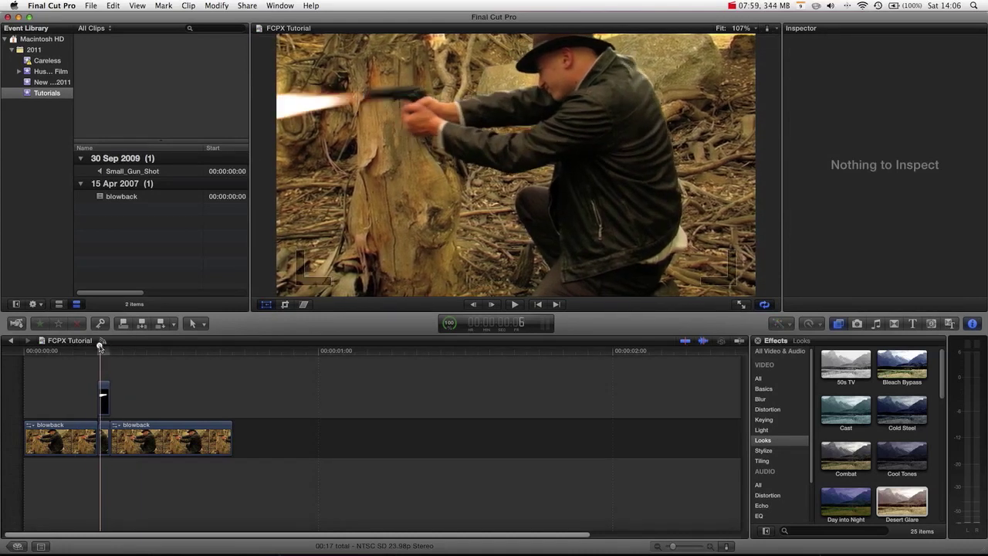
{"action": "left_click", "coordinate": [103, 398]}
{"action": "scroll", "coordinate": [874, 123], "scroll_direction": "down", "scroll_amount": 5}
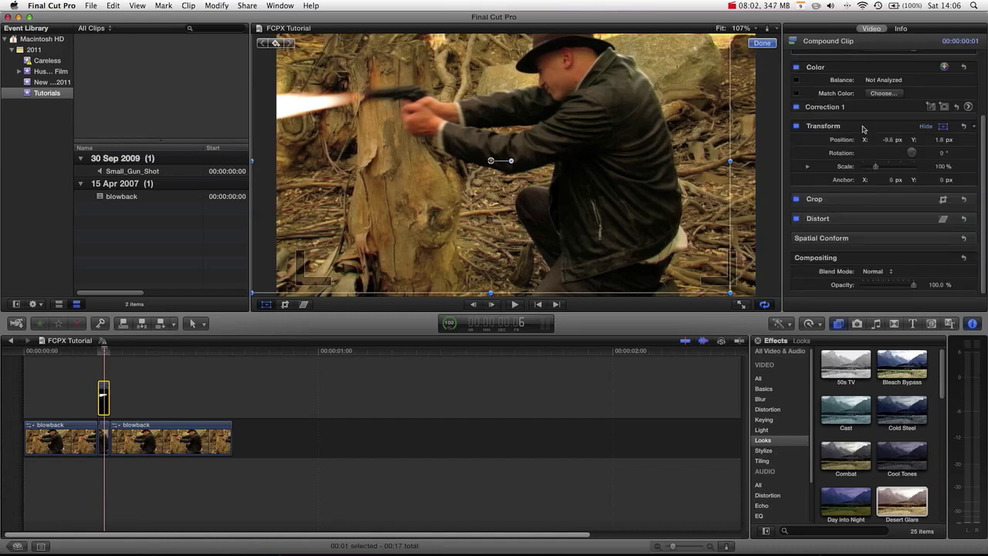
Try Screen and Overlay blend modes, then settle on Normal with 65.5% opacity
{"action": "left_click", "coordinate": [875, 271]}
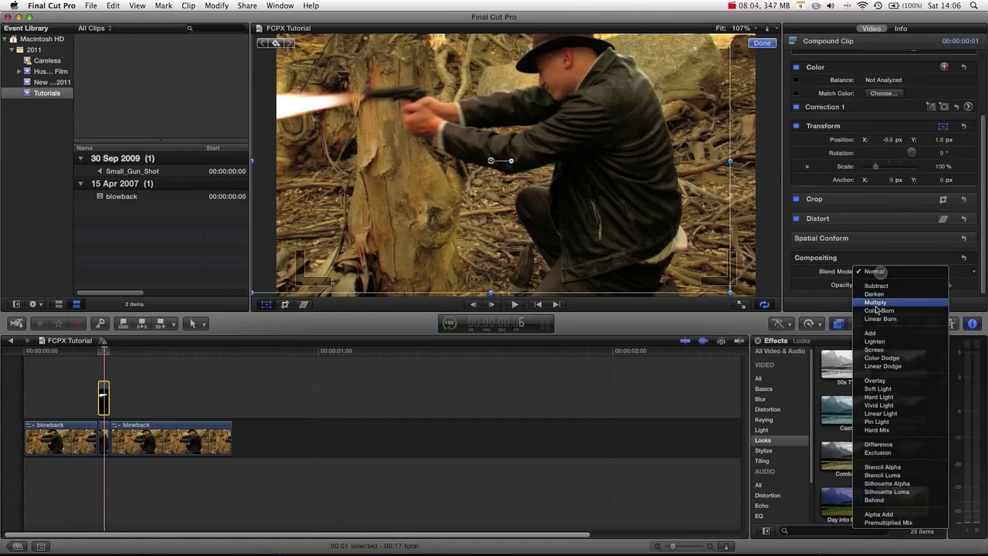
{"action": "left_click", "coordinate": [882, 351]}
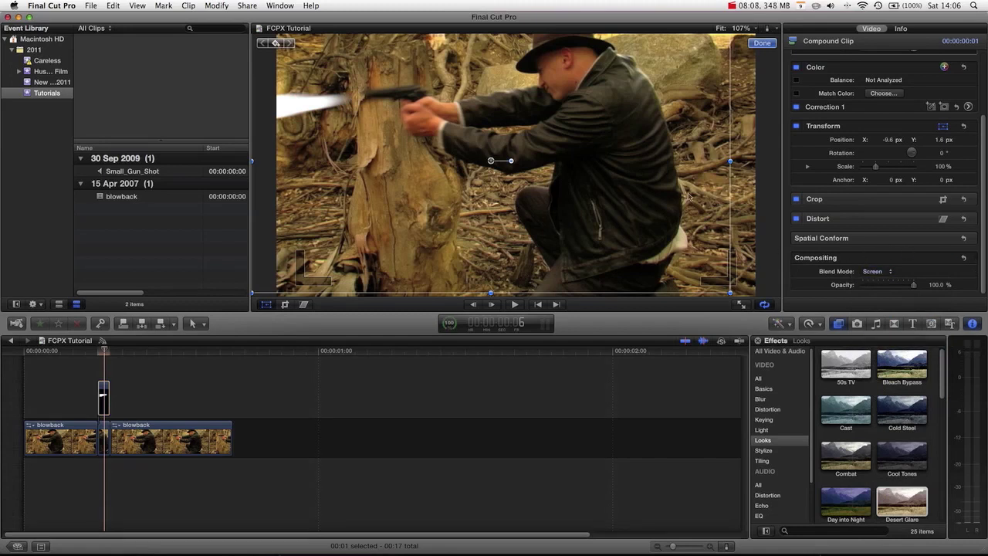
{"action": "left_click", "coordinate": [873, 272]}
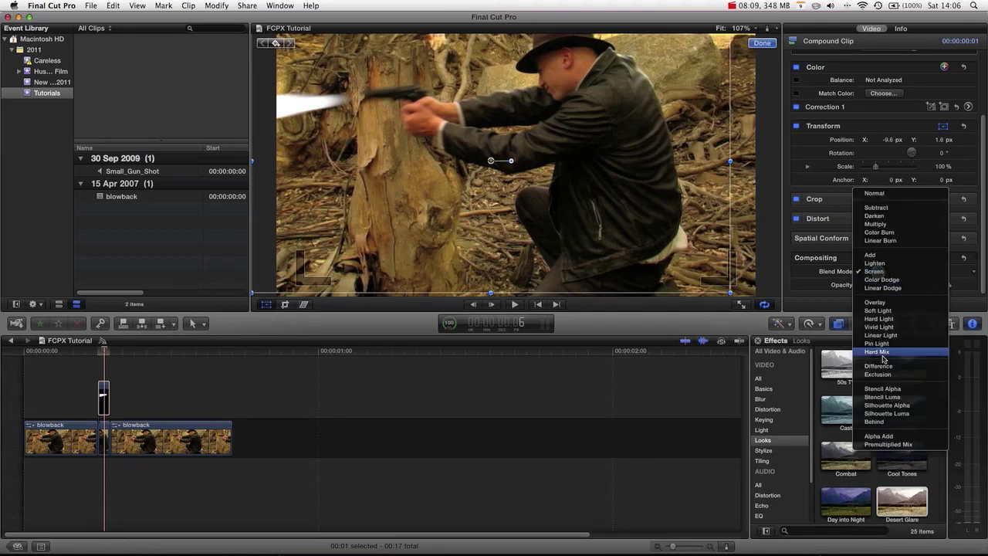
{"action": "left_click", "coordinate": [885, 304]}
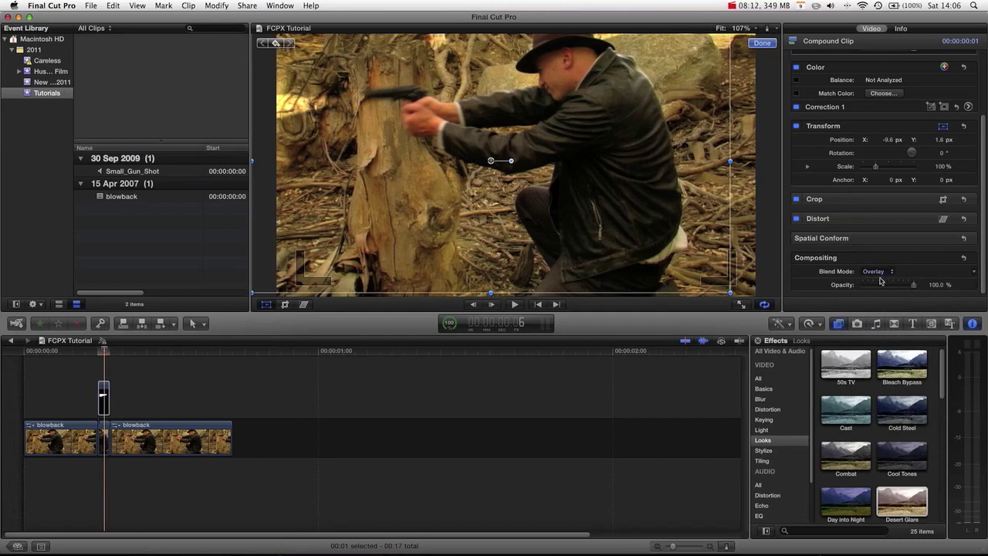
{"action": "left_click", "coordinate": [876, 271]}
{"action": "left_click", "coordinate": [879, 244]}
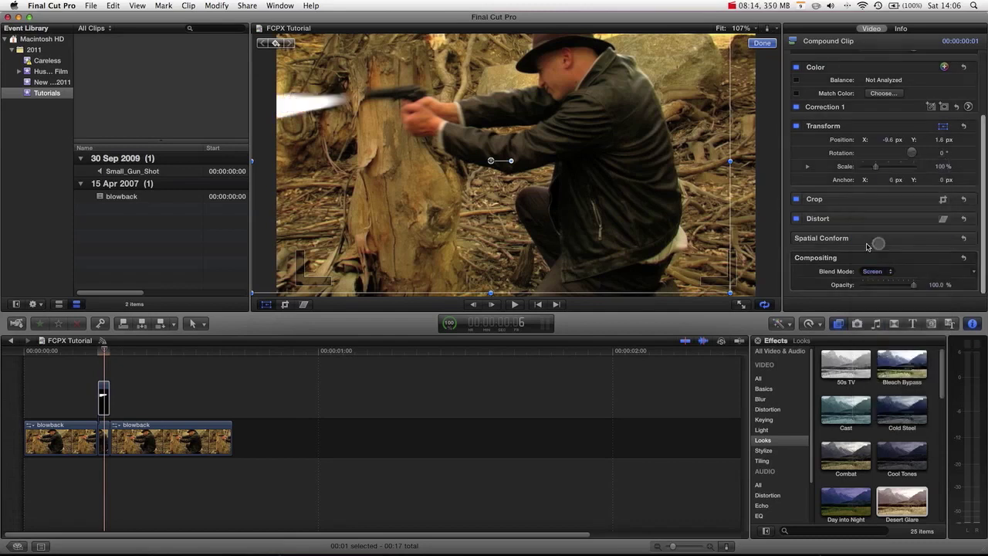
{"action": "left_click", "coordinate": [872, 271]}
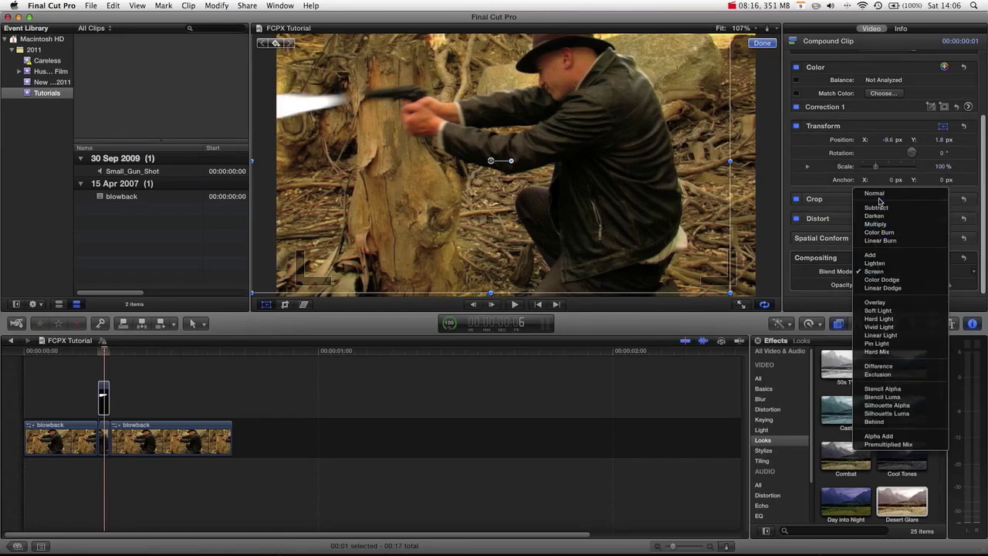
{"action": "left_click", "coordinate": [875, 193]}
{"action": "left_click_drag", "start_coordinate": [899, 286], "coordinate": [896, 286]}
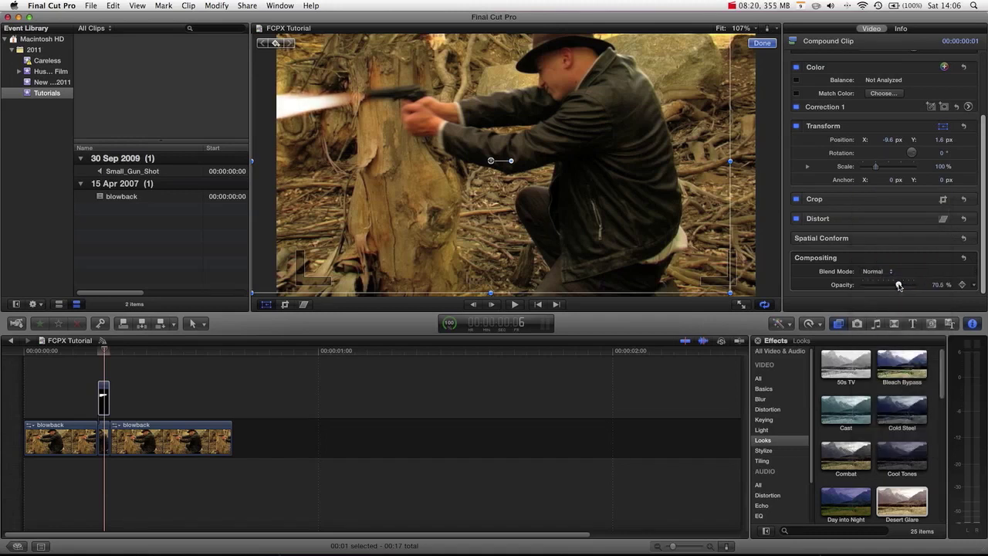
{"action": "left_click_drag", "start_coordinate": [896, 286], "coordinate": [897, 286]}
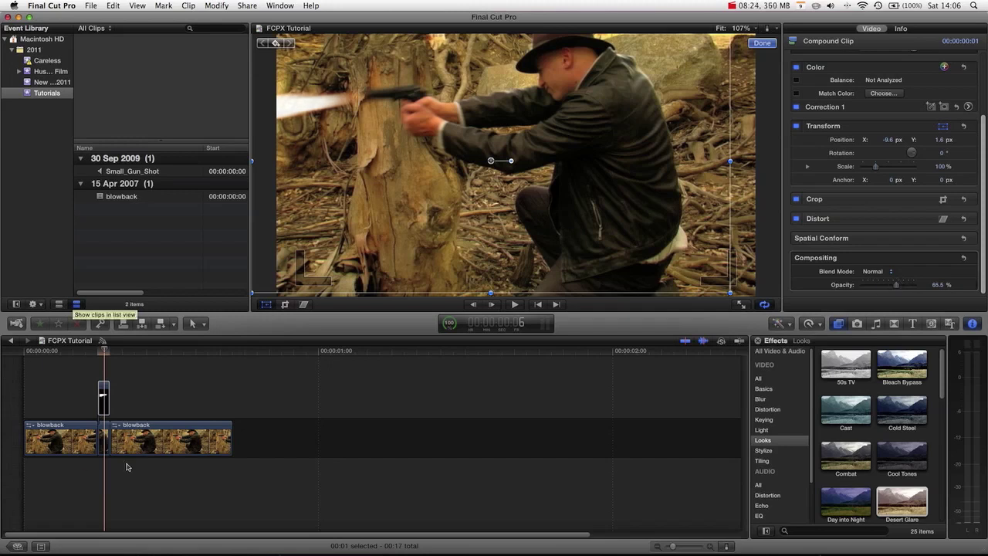
{"action": "left_click", "coordinate": [105, 394]}
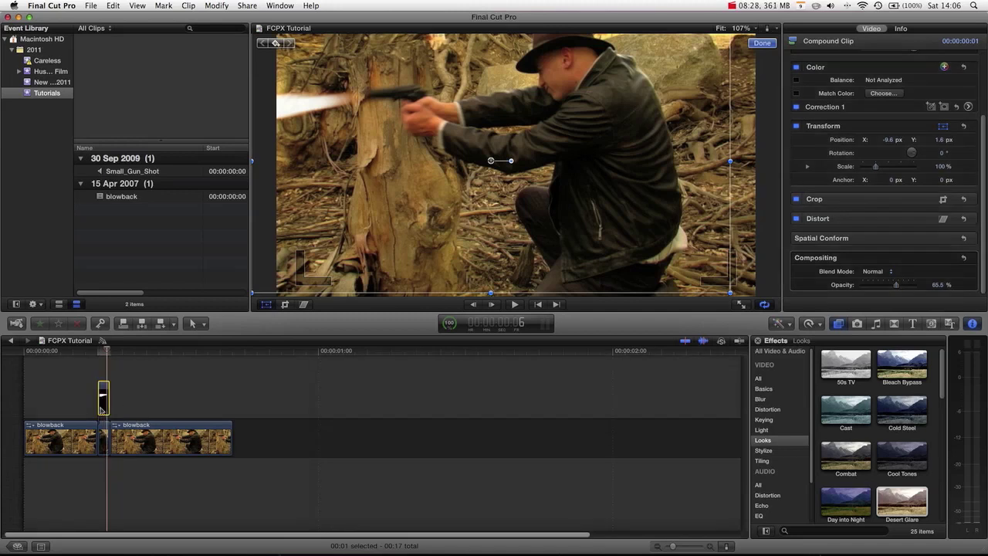
Option-drag a duplicate of the flash clip, step back one frame and select the upper copy
{"action": "left_click", "coordinate": [110, 356]}
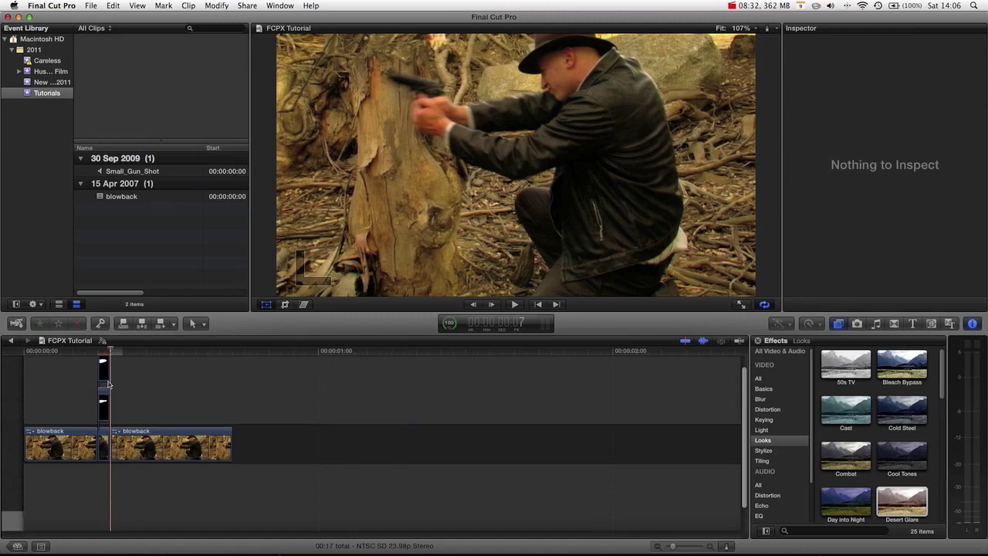
{"action": "left_click_drag", "start_coordinate": [109, 352], "coordinate": [104, 352]}
{"action": "left_click", "coordinate": [105, 395]}
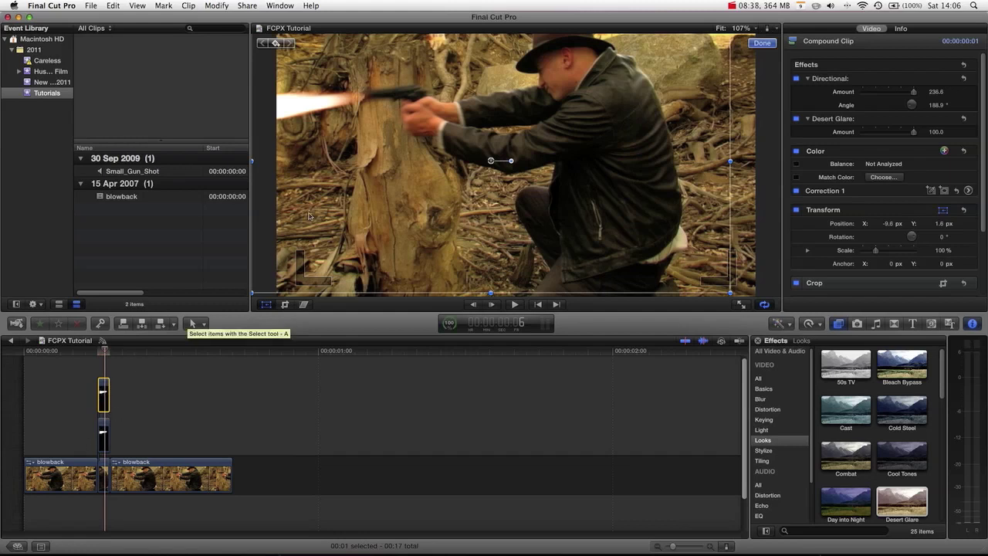
Break apart the upper flash copy and move its white arrow shape down and right
{"action": "right_click", "coordinate": [100, 386]}
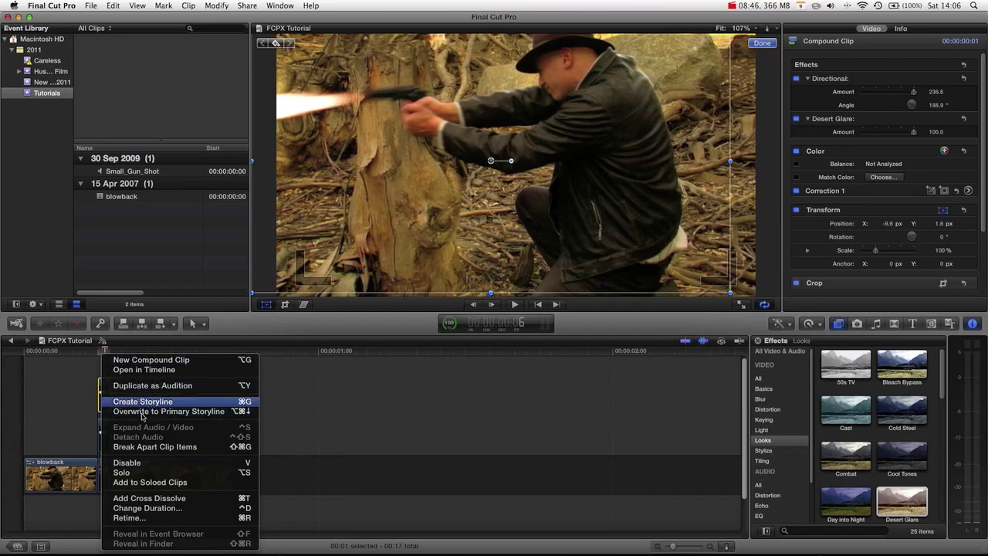
{"action": "left_click", "coordinate": [143, 447]}
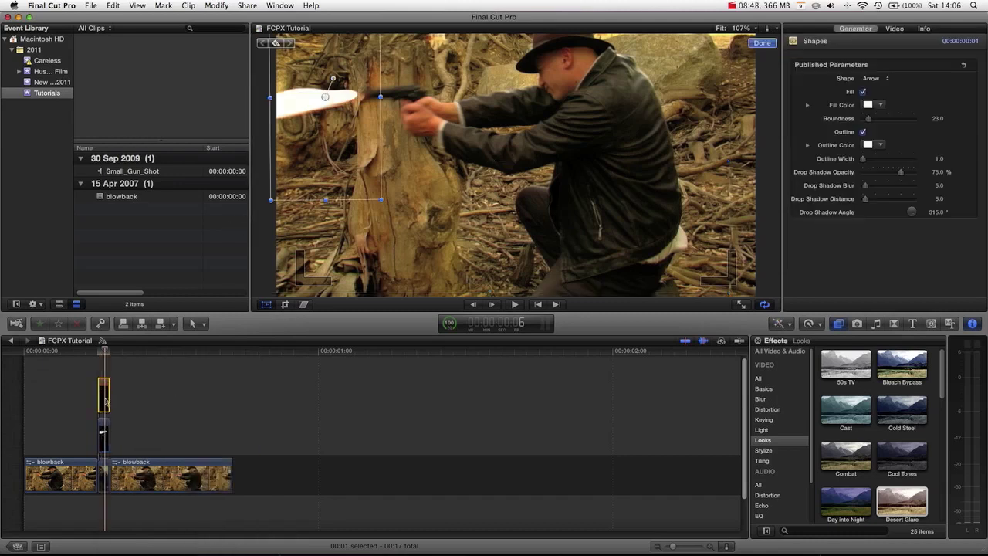
{"action": "left_click_drag", "start_coordinate": [314, 100], "coordinate": [318, 127]}
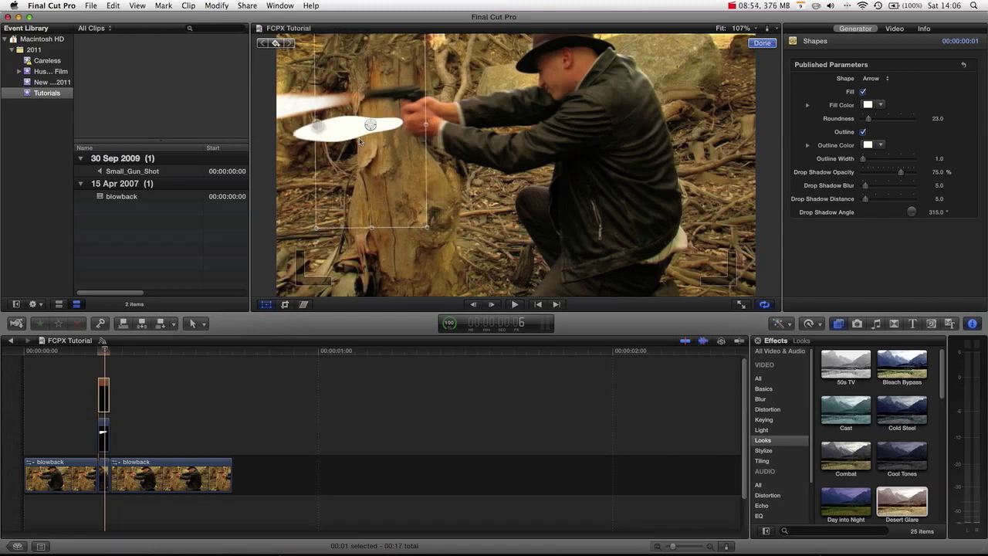
Distort the arrow's corners into a broad flare at the frame's left edge behind the muzzle
{"action": "left_click", "coordinate": [303, 306]}
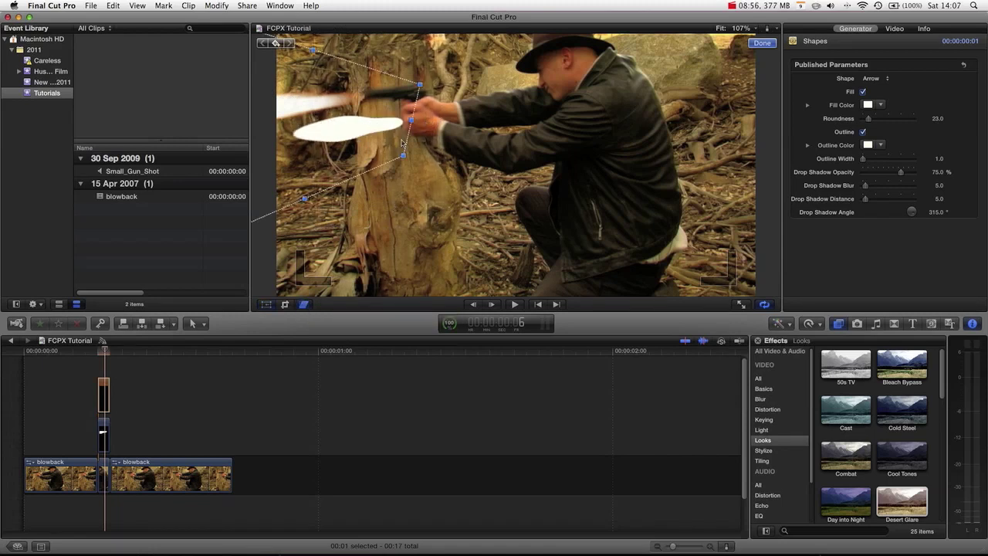
{"action": "left_click_drag", "start_coordinate": [403, 157], "coordinate": [405, 295]}
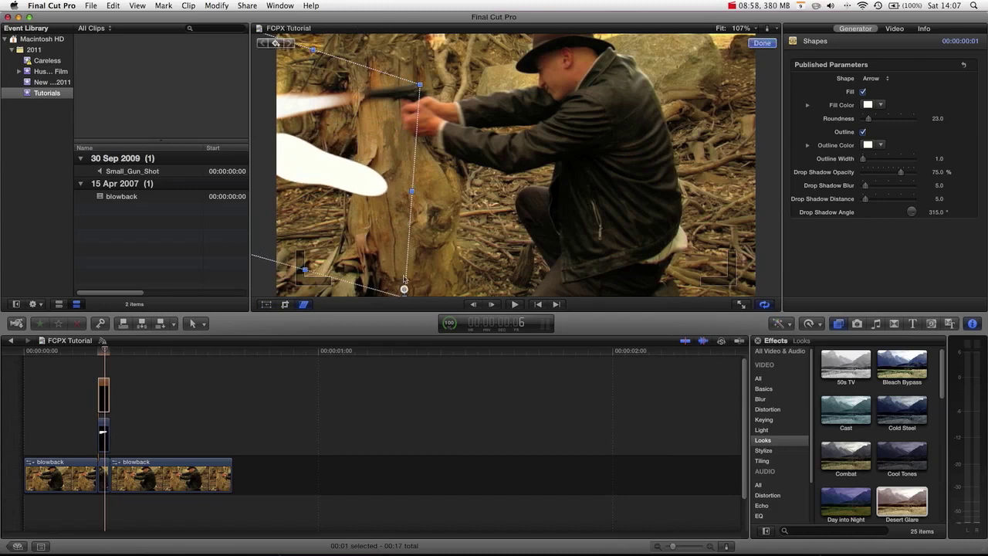
{"action": "left_click_drag", "start_coordinate": [421, 87], "coordinate": [399, 34]}
{"action": "left_click_drag", "start_coordinate": [346, 116], "coordinate": [470, 123]}
{"action": "left_click_drag", "start_coordinate": [330, 251], "coordinate": [312, 303]}
{"action": "left_click_drag", "start_coordinate": [454, 157], "coordinate": [311, 106]}
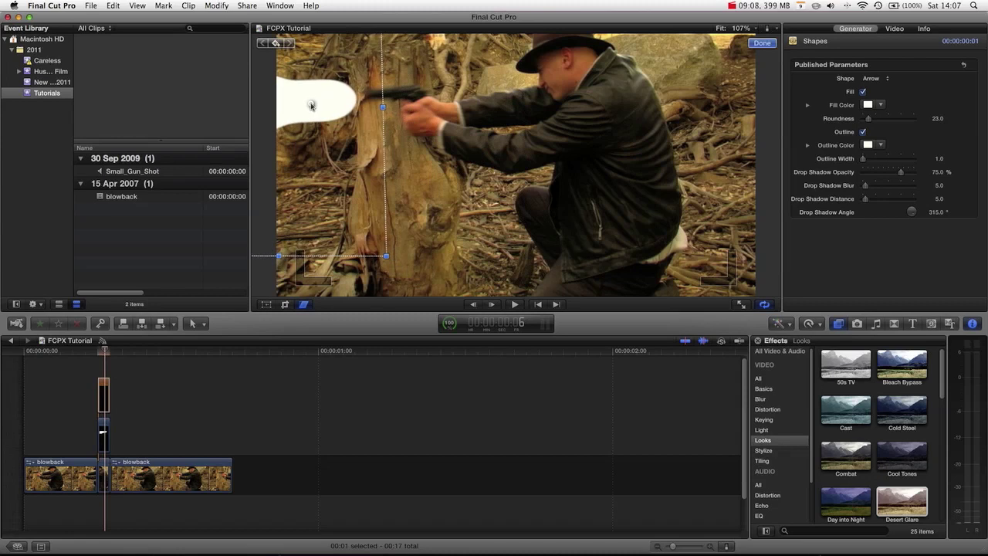
{"action": "left_click", "coordinate": [304, 304]}
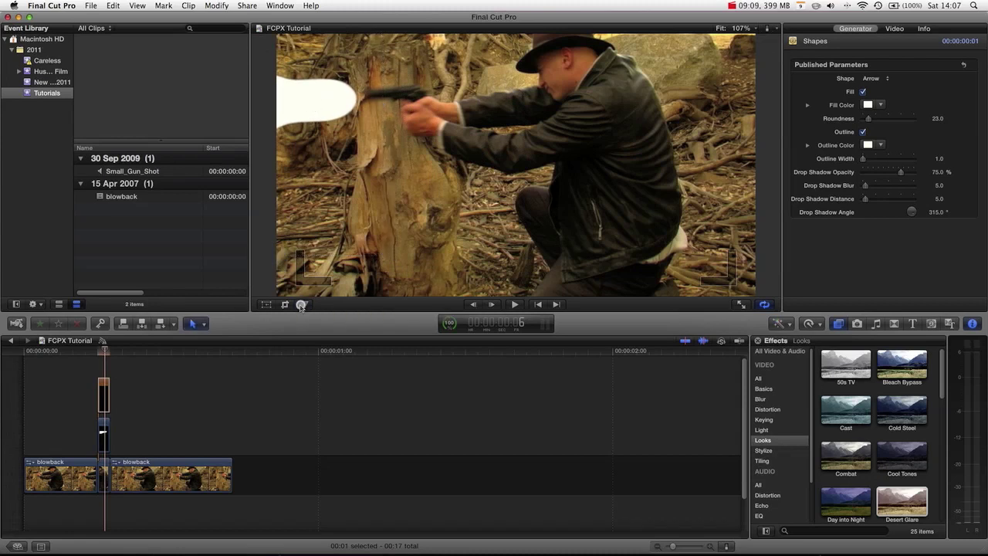
Wrap the reshaped flare shape in a new compound clip
{"action": "right_click", "coordinate": [101, 386]}
{"action": "left_click", "coordinate": [135, 393]}
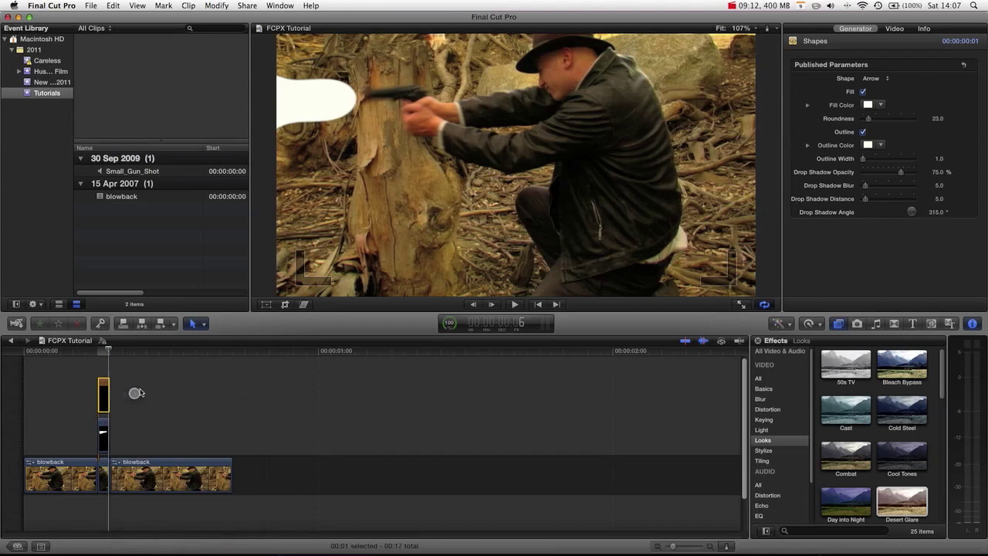
{"action": "left_click", "coordinate": [100, 433]}
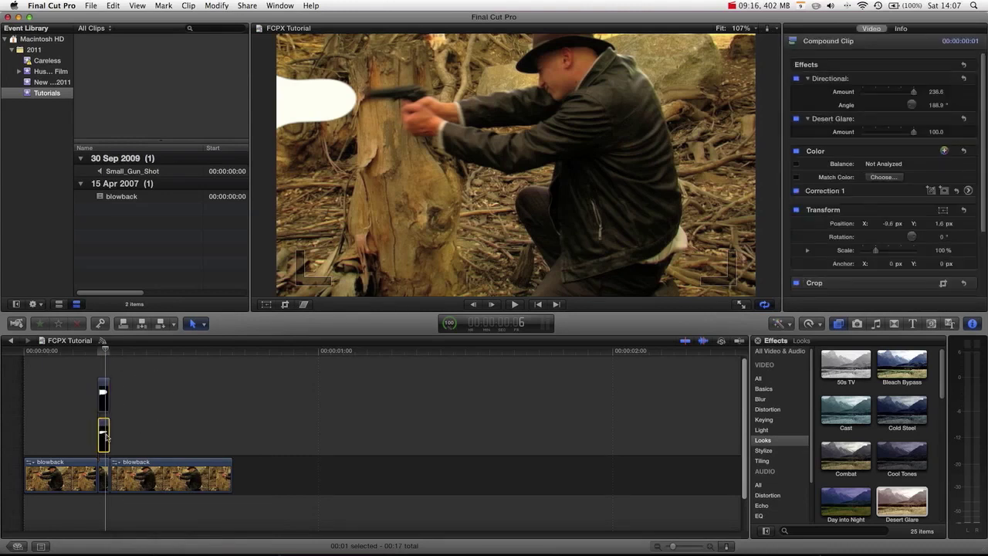
{"action": "right_click", "coordinate": [107, 391]}
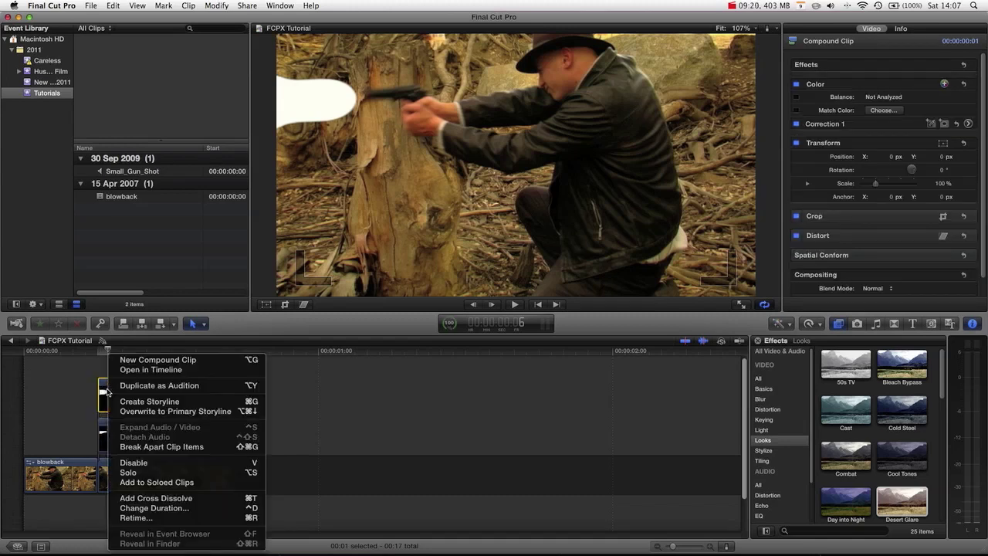
{"action": "left_click", "coordinate": [113, 6]}
{"action": "left_click", "coordinate": [113, 6]}
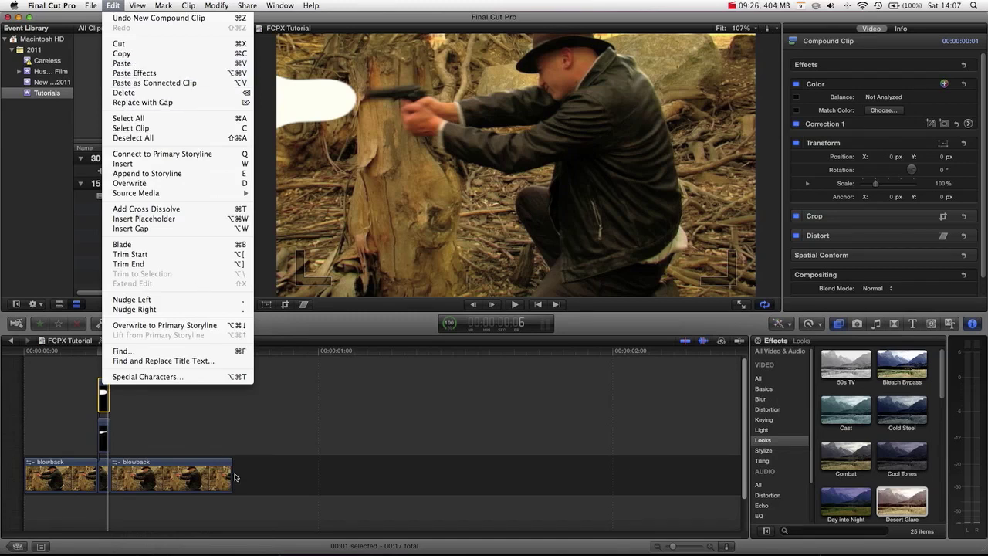
{"action": "left_click", "coordinate": [224, 446]}
Copy the lower clip's Directional blur and Desert Glare and paste them onto the upper clip
{"action": "left_click", "coordinate": [105, 428]}
{"action": "left_click", "coordinate": [105, 389]}
{"action": "left_click", "coordinate": [113, 6]}
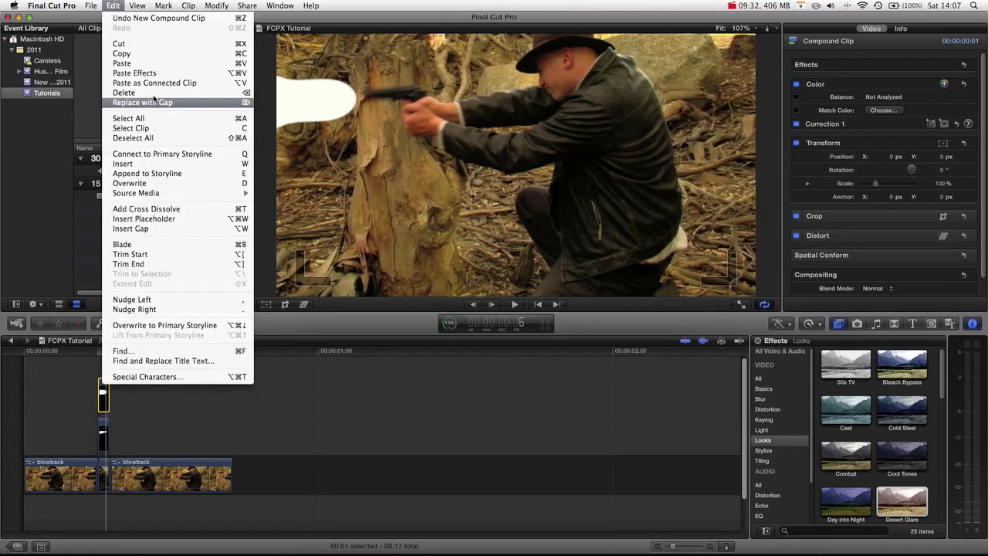
{"action": "left_click", "coordinate": [151, 74]}
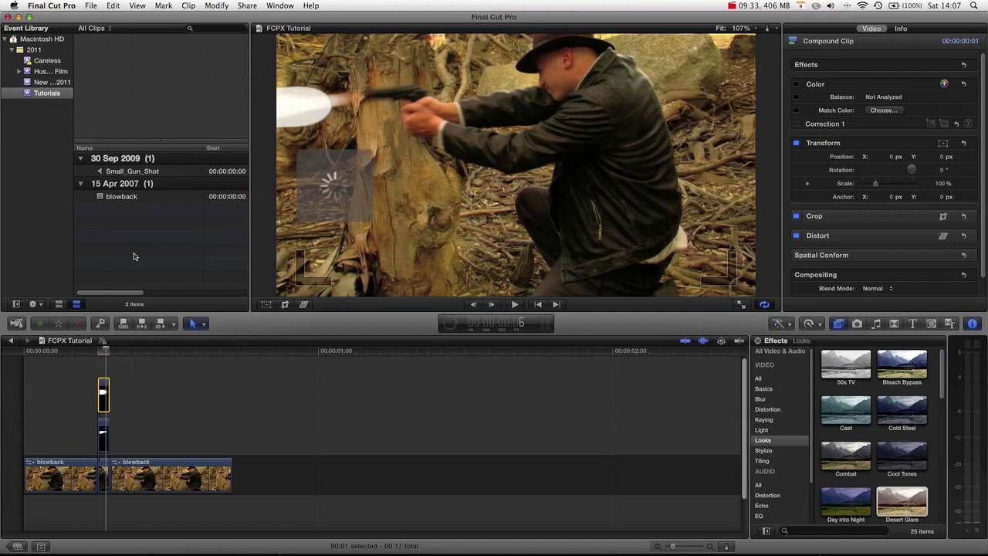
{"action": "left_click", "coordinate": [102, 349]}
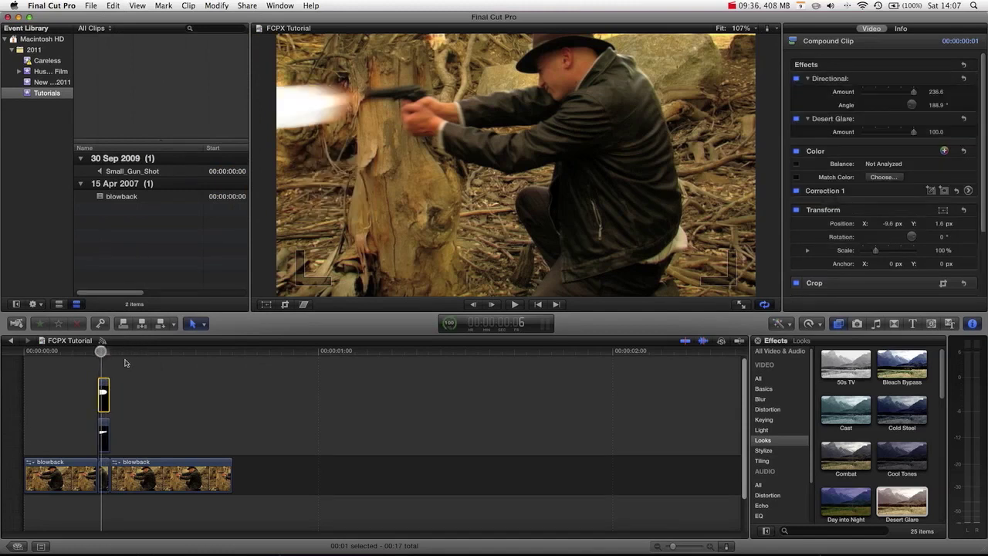
Apply a Gaussian blur at Amount 50.0 to the upper flash clip and show its Color Board
{"action": "left_click_drag", "start_coordinate": [105, 356], "coordinate": [102, 352]}
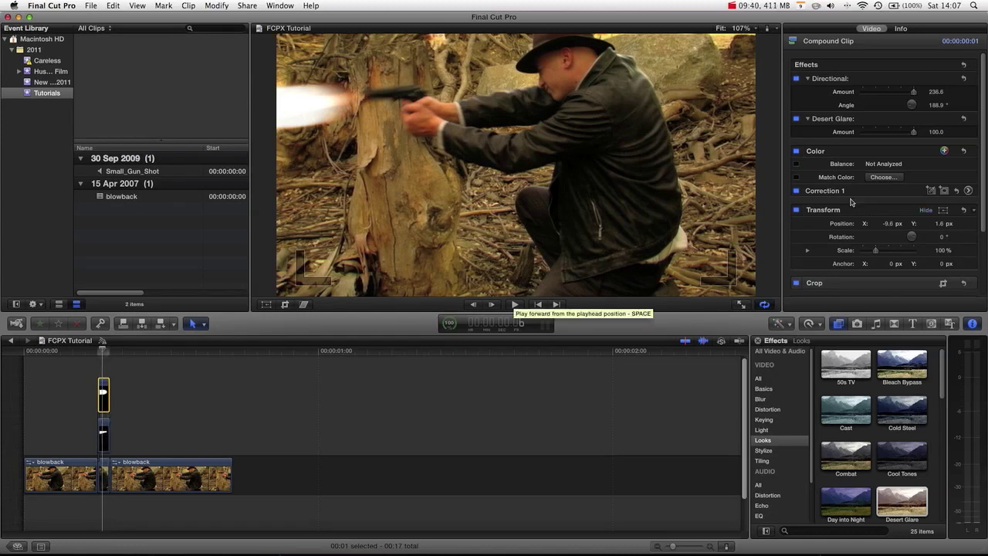
{"action": "scroll", "coordinate": [869, 244], "scroll_direction": "down", "scroll_amount": 5}
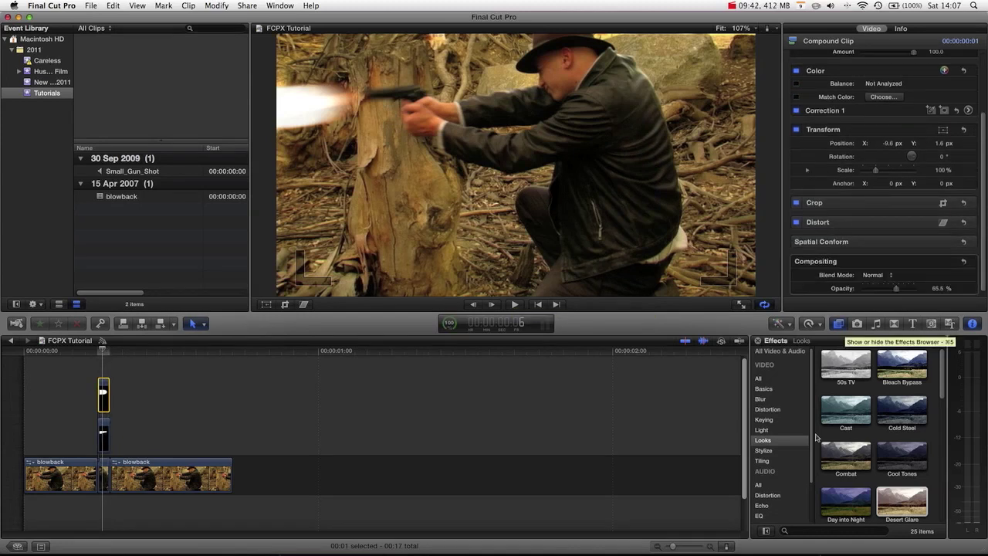
{"action": "left_click", "coordinate": [773, 400]}
{"action": "left_click", "coordinate": [105, 395]}
{"action": "left_click_drag", "start_coordinate": [899, 366], "coordinate": [101, 395]}
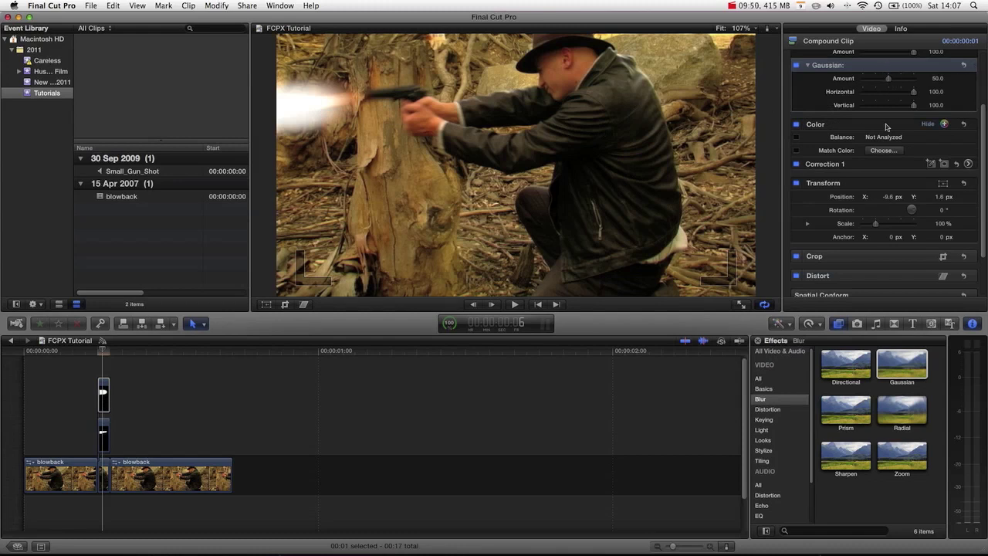
{"action": "left_click", "coordinate": [969, 164]}
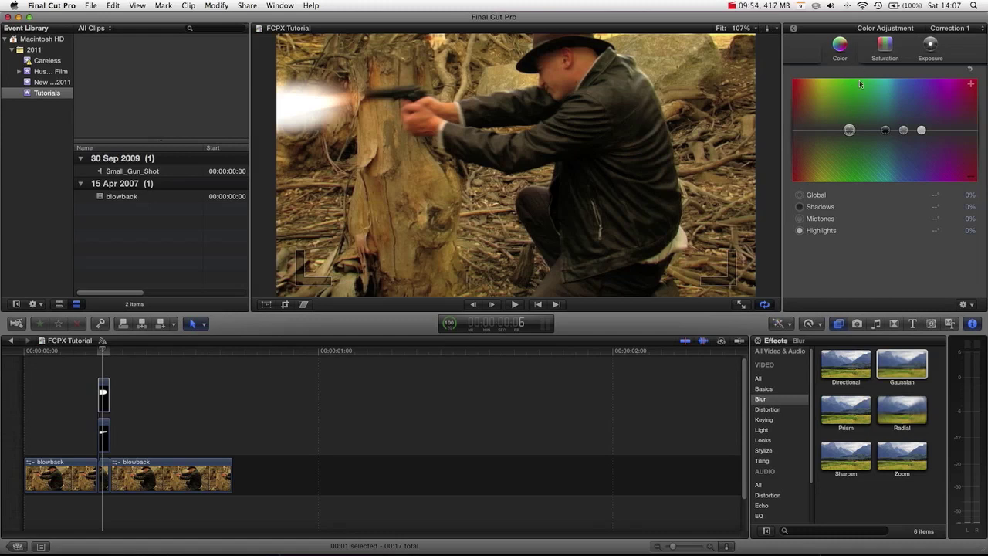
Warm the flash's highlights (+45%) and midtones (+22%) toward yellow and nudge it to X -8px, Y 7px
{"action": "left_click", "coordinate": [872, 57]}
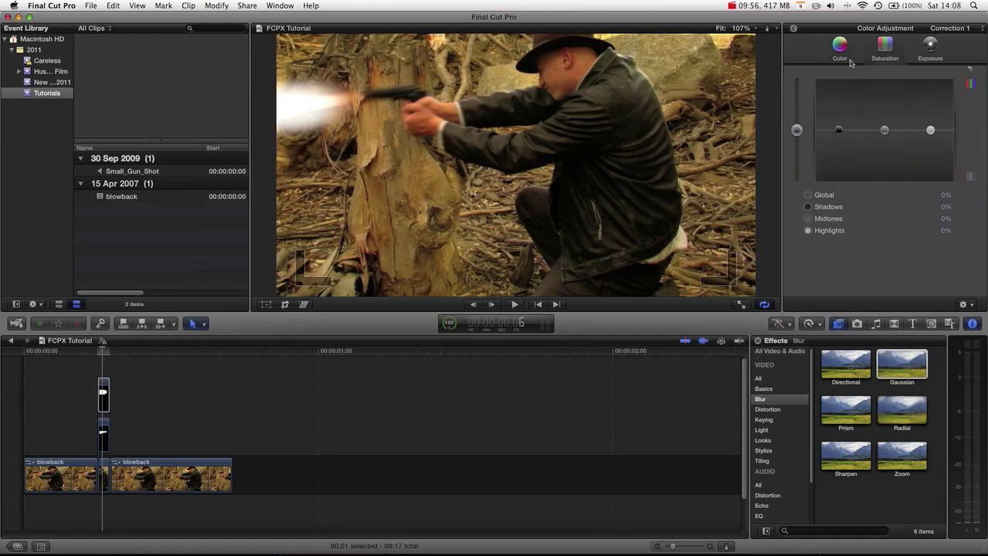
{"action": "left_click", "coordinate": [849, 58]}
{"action": "left_click_drag", "start_coordinate": [920, 131], "coordinate": [811, 116]}
{"action": "left_click_drag", "start_coordinate": [814, 117], "coordinate": [807, 106]}
{"action": "left_click_drag", "start_coordinate": [906, 132], "coordinate": [808, 118]}
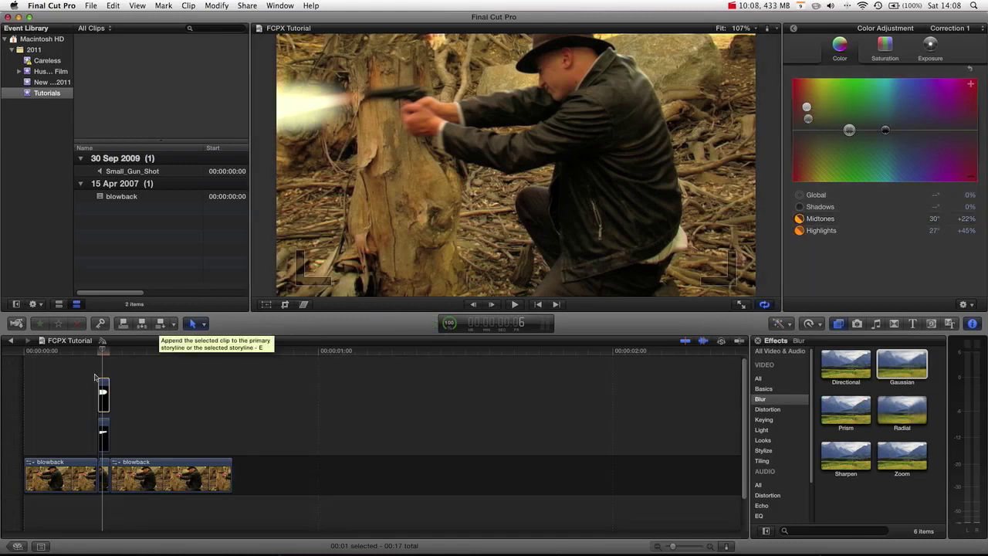
{"action": "left_click", "coordinate": [274, 308]}
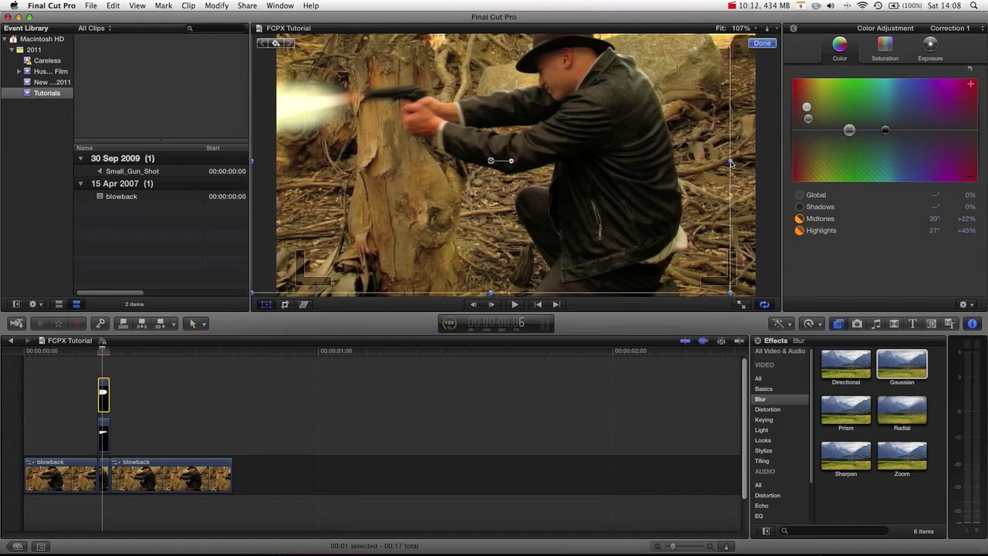
{"action": "left_click_drag", "start_coordinate": [734, 163], "coordinate": [753, 162]}
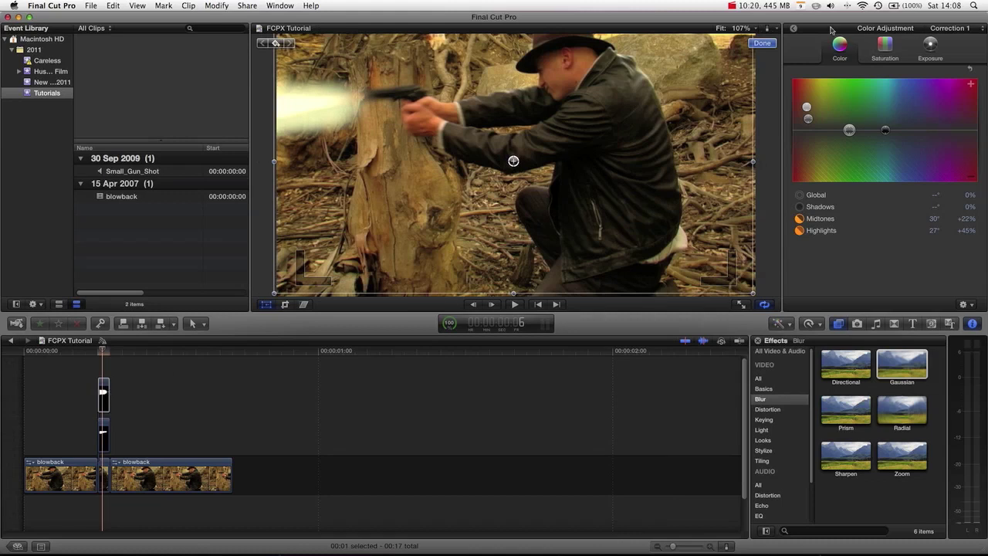
Set the flash compound clip's opacity to 25.5% in Normal blend and finish its on-screen positioning
{"action": "left_click", "coordinate": [795, 30]}
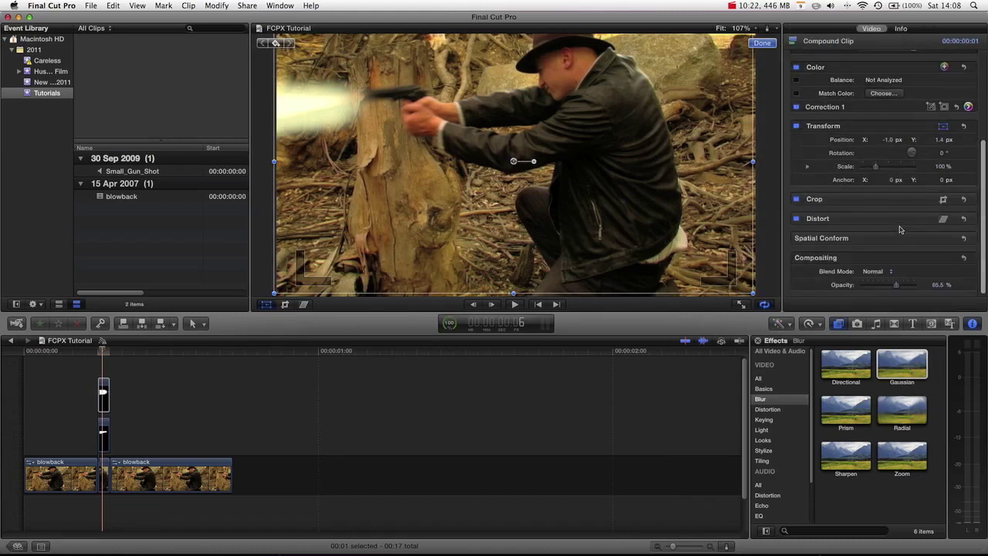
{"action": "left_click_drag", "start_coordinate": [890, 286], "coordinate": [877, 287]}
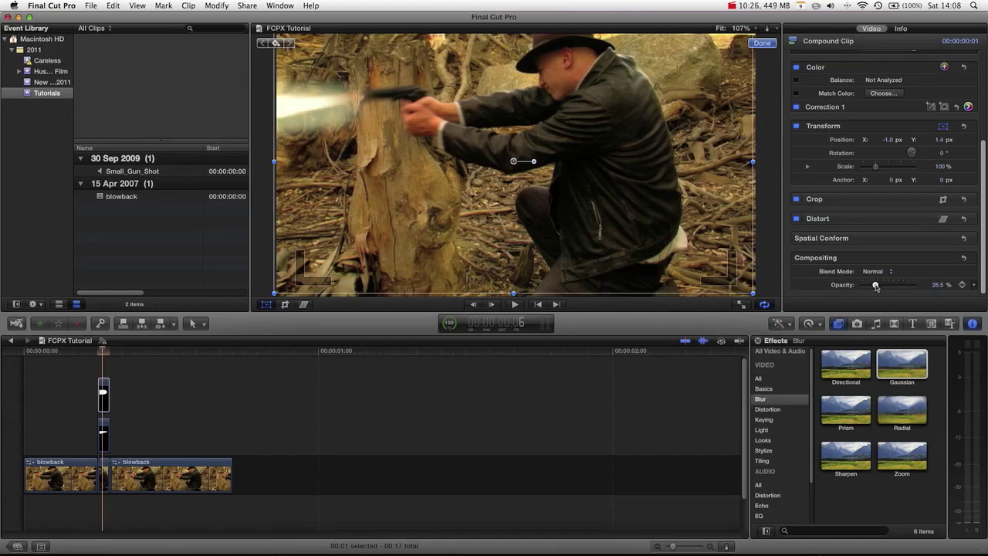
{"action": "left_click", "coordinate": [267, 305]}
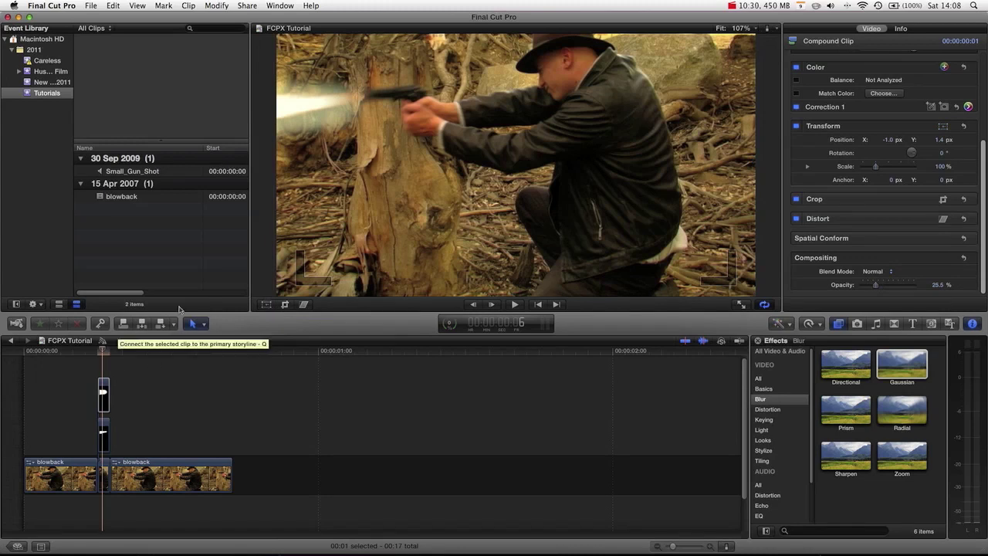
{"action": "left_click", "coordinate": [103, 395]}
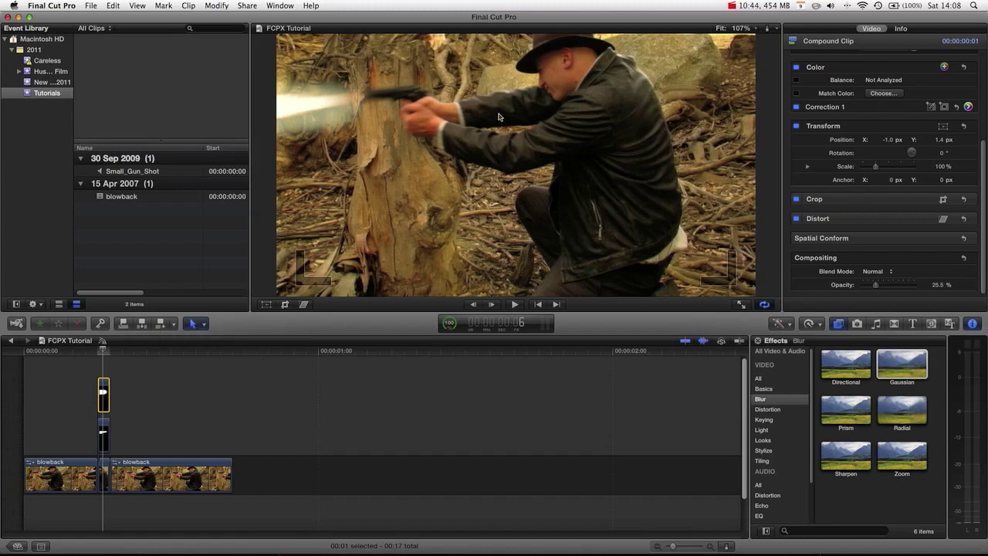
Connect the short blowback piece above the gun footage and lengthen it by one frame
{"action": "left_click", "coordinate": [106, 473]}
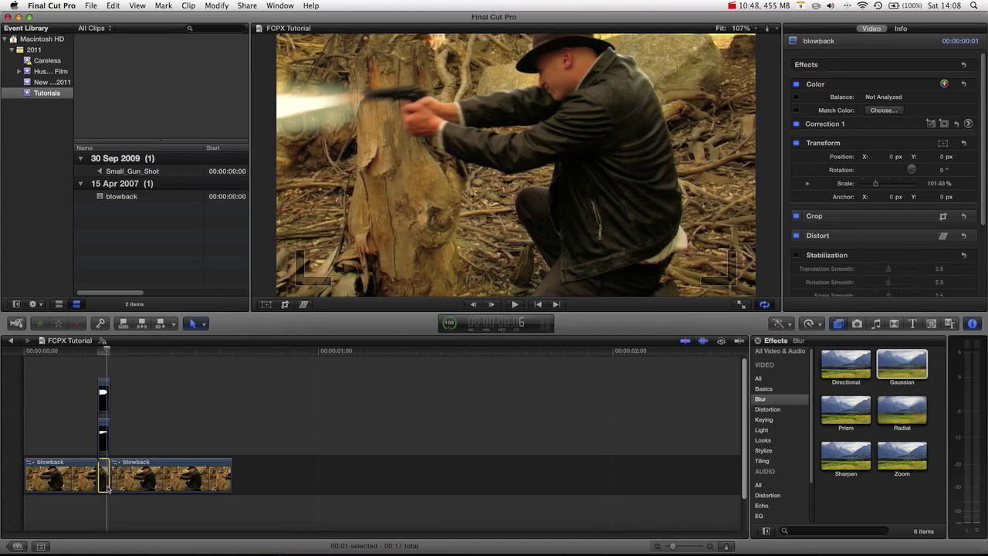
{"action": "left_click_drag", "start_coordinate": [107, 485], "coordinate": [114, 431]}
{"action": "left_click_drag", "start_coordinate": [106, 386], "coordinate": [105, 454]}
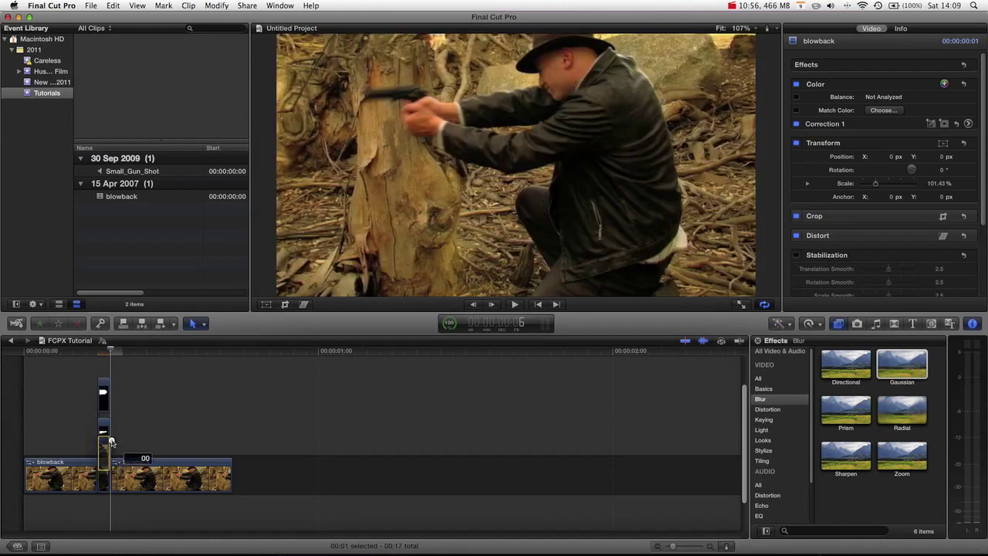
{"action": "left_click_drag", "start_coordinate": [106, 437], "coordinate": [110, 384]}
{"action": "left_click", "coordinate": [110, 425]}
{"action": "left_click_drag", "start_coordinate": [110, 424], "coordinate": [124, 423]}
{"action": "left_click_drag", "start_coordinate": [101, 356], "coordinate": [109, 352]}
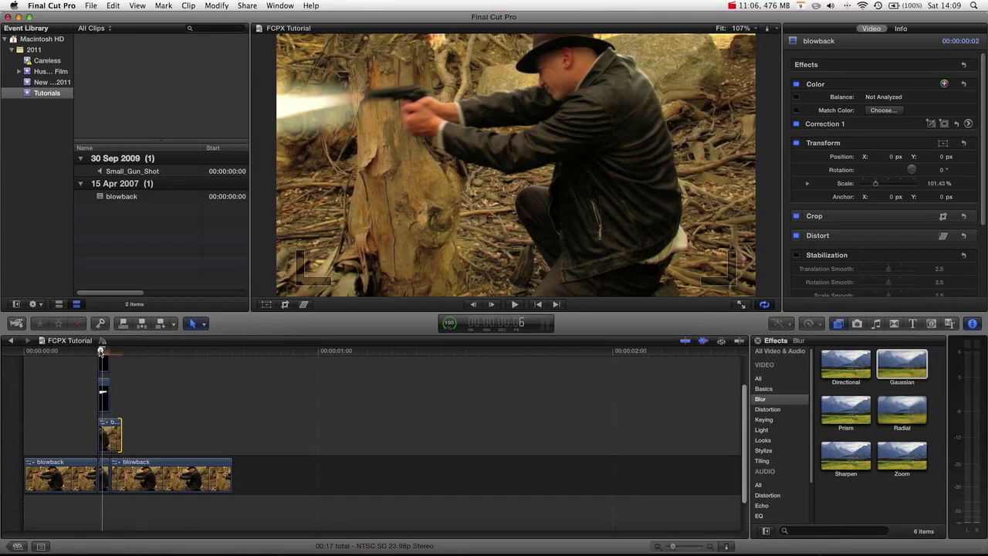
Keyframe the blowback copy's opacity at 100% on the flash frame and 40.5% one frame later
{"action": "left_click", "coordinate": [111, 434]}
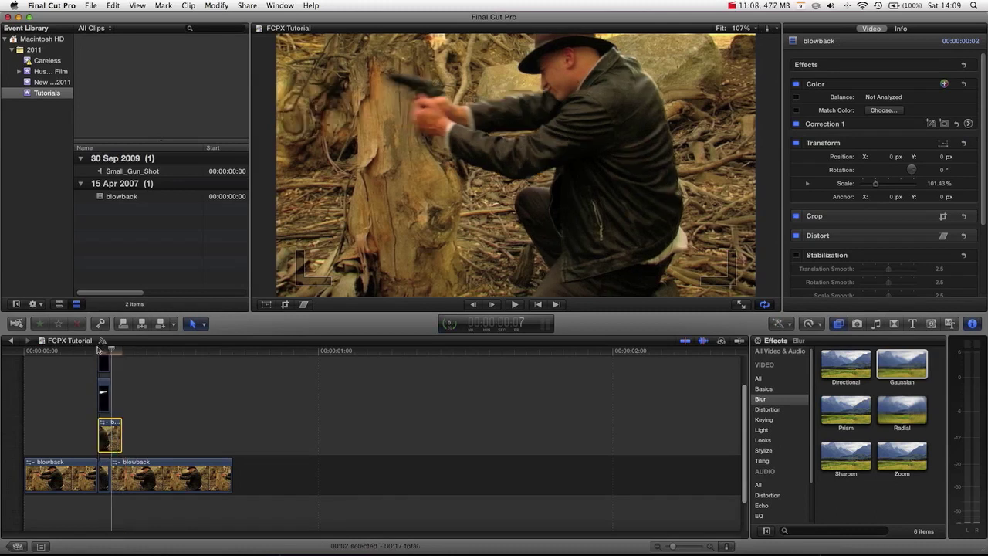
{"action": "left_click_drag", "start_coordinate": [110, 351], "coordinate": [101, 352]}
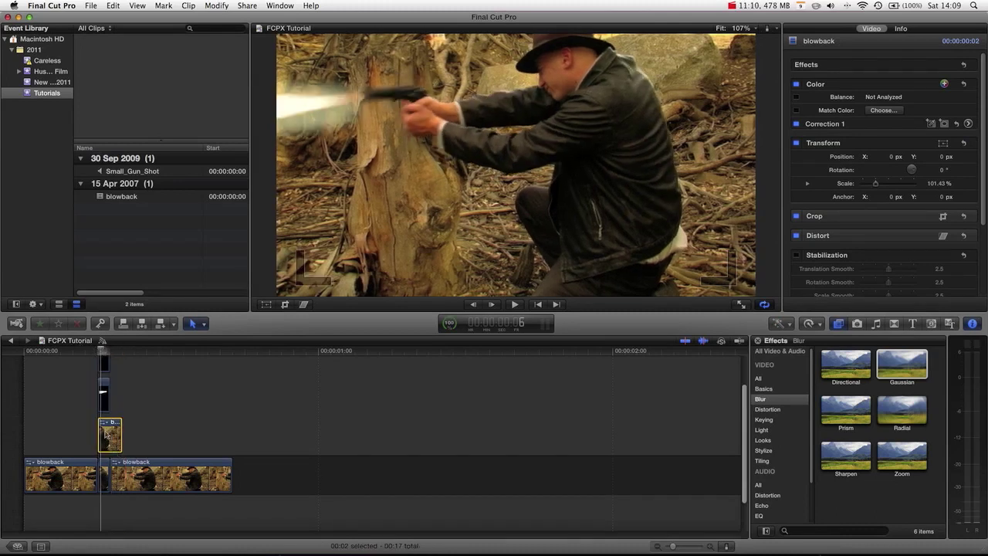
{"action": "scroll", "coordinate": [919, 240], "scroll_direction": "down", "scroll_amount": 3}
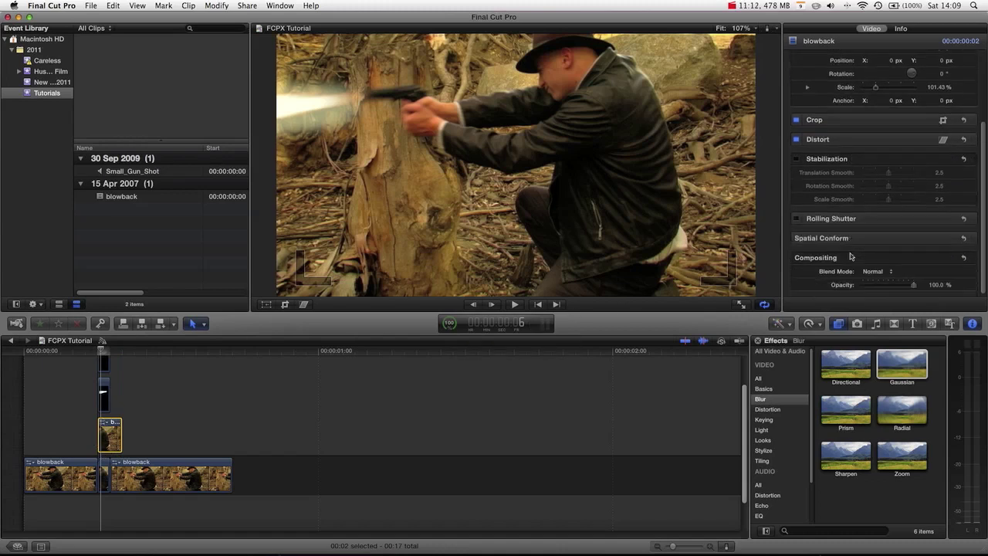
{"action": "left_click", "coordinate": [962, 284]}
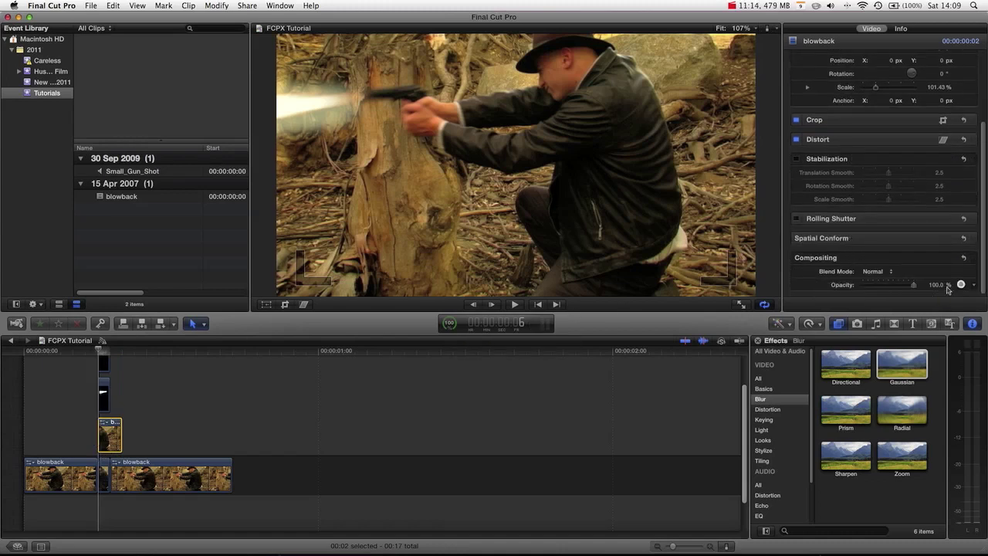
{"action": "left_click", "coordinate": [113, 353]}
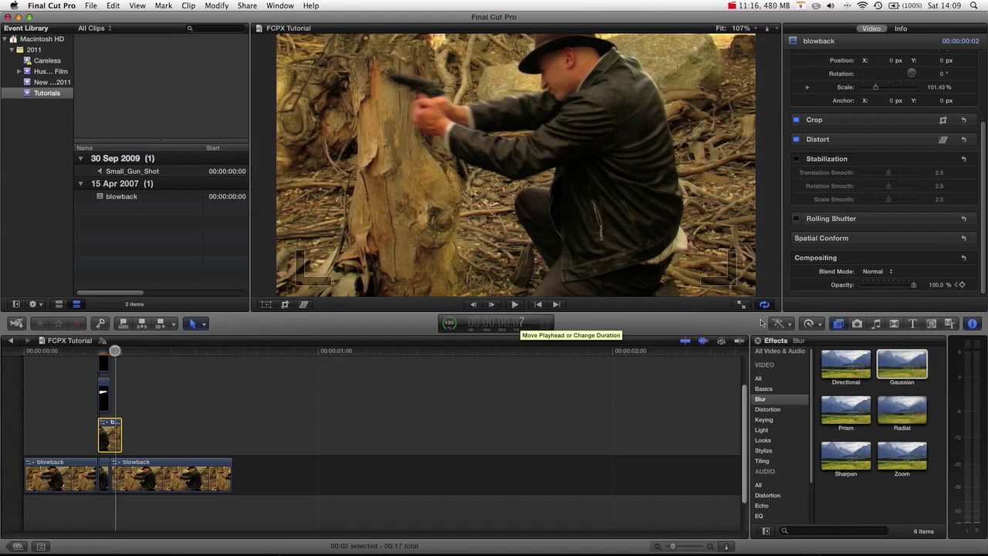
{"action": "left_click_drag", "start_coordinate": [917, 288], "coordinate": [885, 288]}
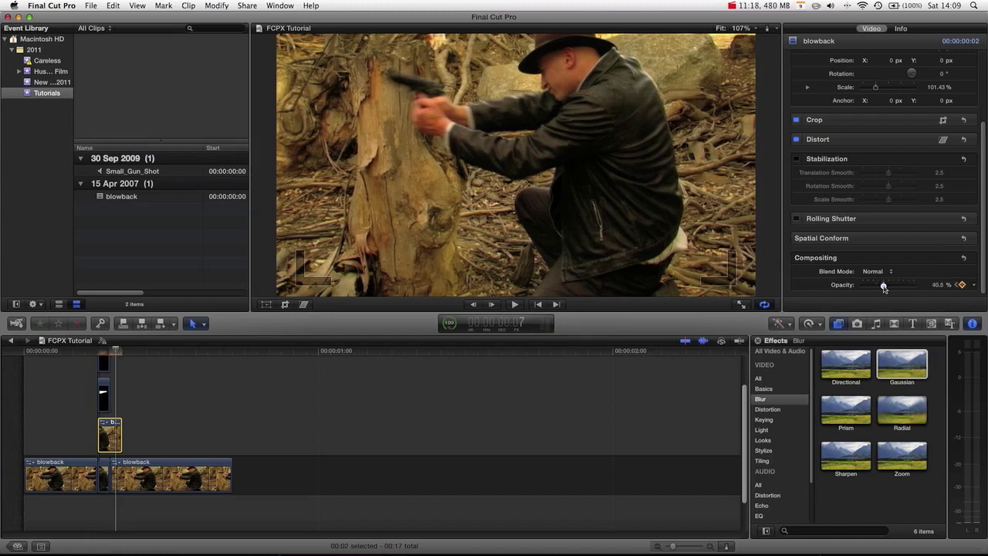
{"action": "left_click", "coordinate": [964, 285]}
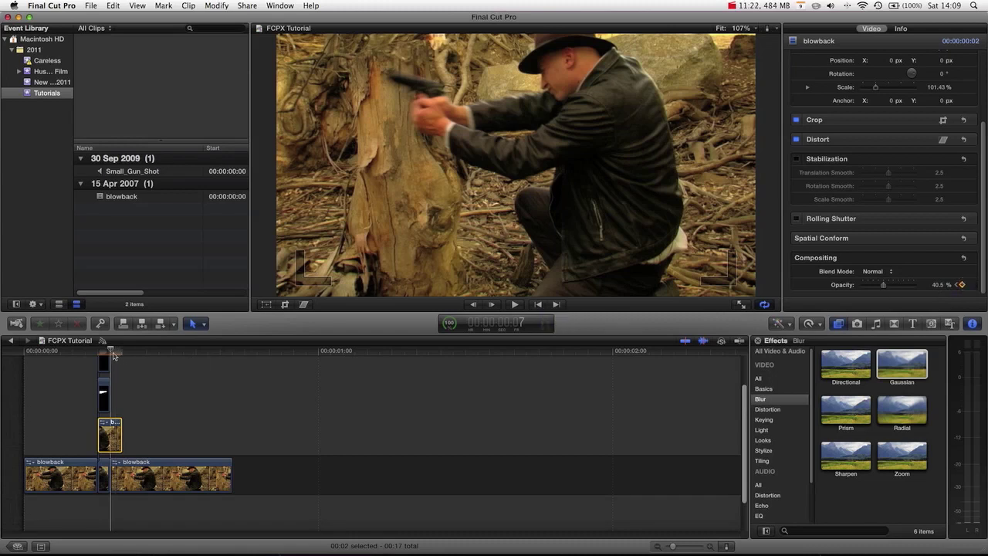
Raise the first opacity keyframe back near full (97.44%) and preview the fade across the frames
{"action": "left_click", "coordinate": [104, 353]}
{"action": "mouse_move", "coordinate": [103, 352]}
{"action": "left_mouse_down"}
{"action": "mouse_move", "coordinate": [89, 352]}
{"action": "mouse_move", "coordinate": [102, 352]}
{"action": "left_mouse_up"}
{"action": "left_click", "coordinate": [958, 285]}
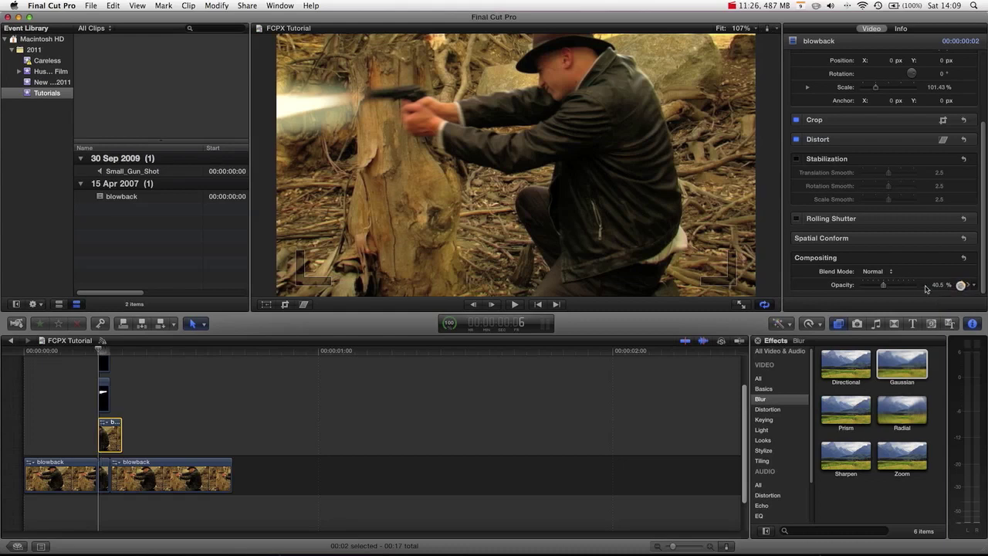
{"action": "left_click_drag", "start_coordinate": [884, 285], "coordinate": [916, 285]}
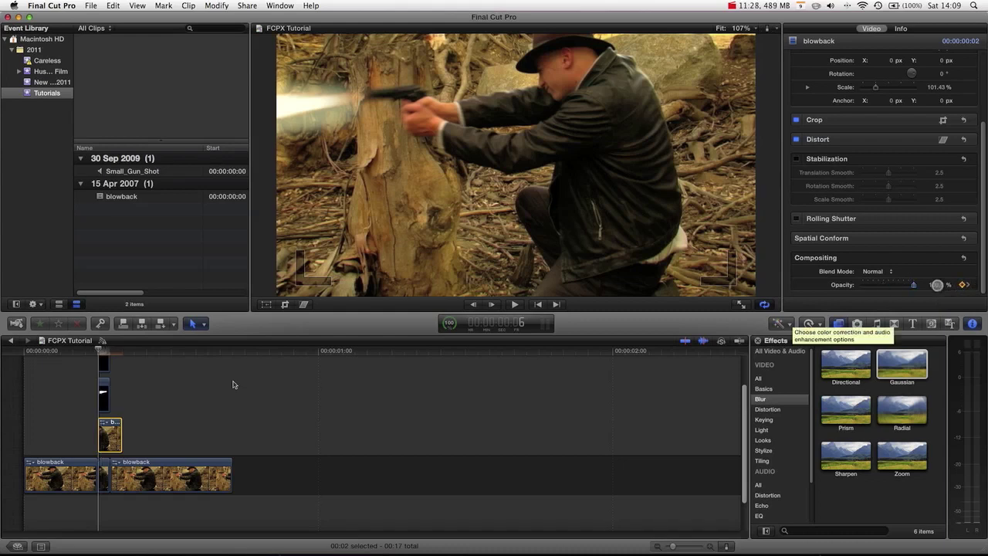
{"action": "mouse_move", "coordinate": [102, 353]}
{"action": "left_mouse_down"}
{"action": "mouse_move", "coordinate": [116, 353]}
{"action": "mouse_move", "coordinate": [98, 354]}
{"action": "left_mouse_up"}
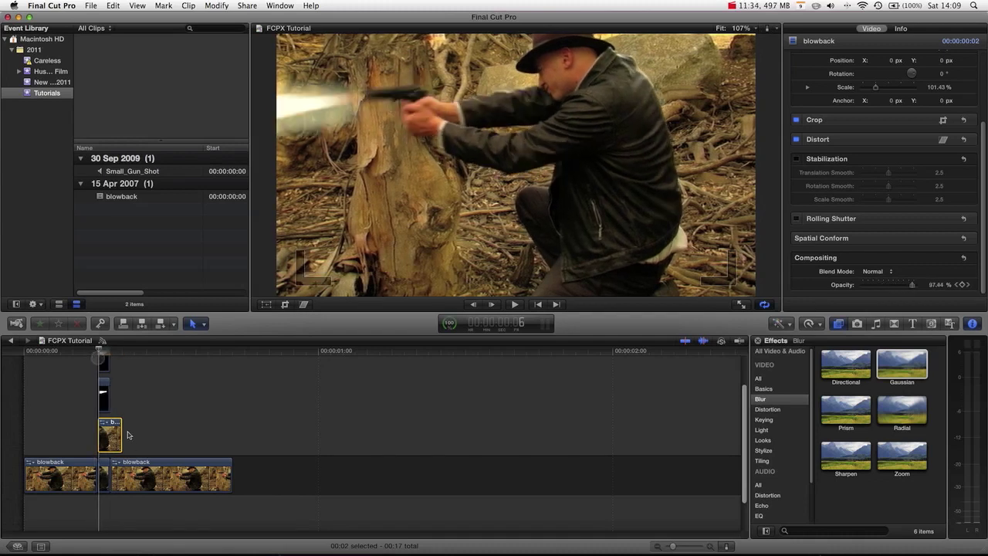
{"action": "left_click", "coordinate": [105, 477]}
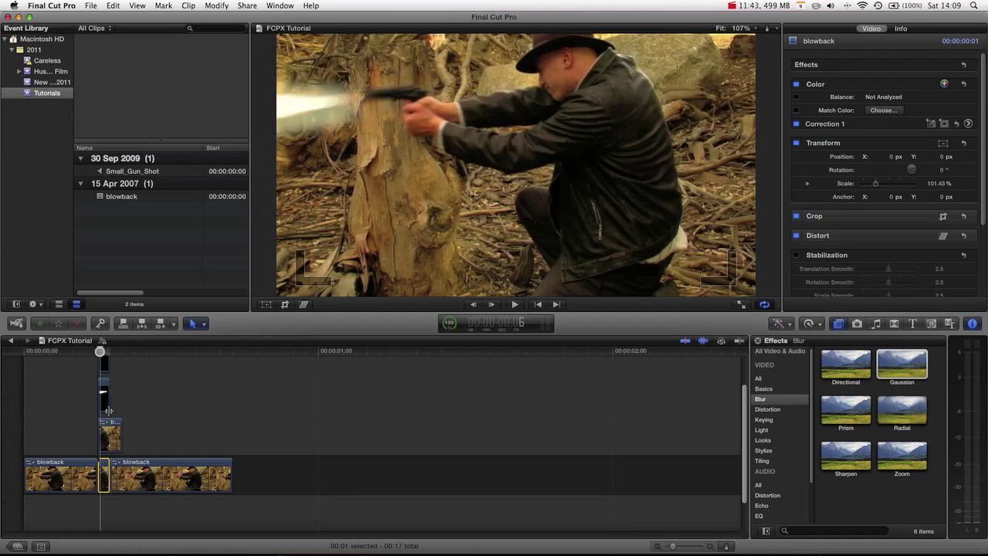
{"action": "left_click", "coordinate": [112, 439]}
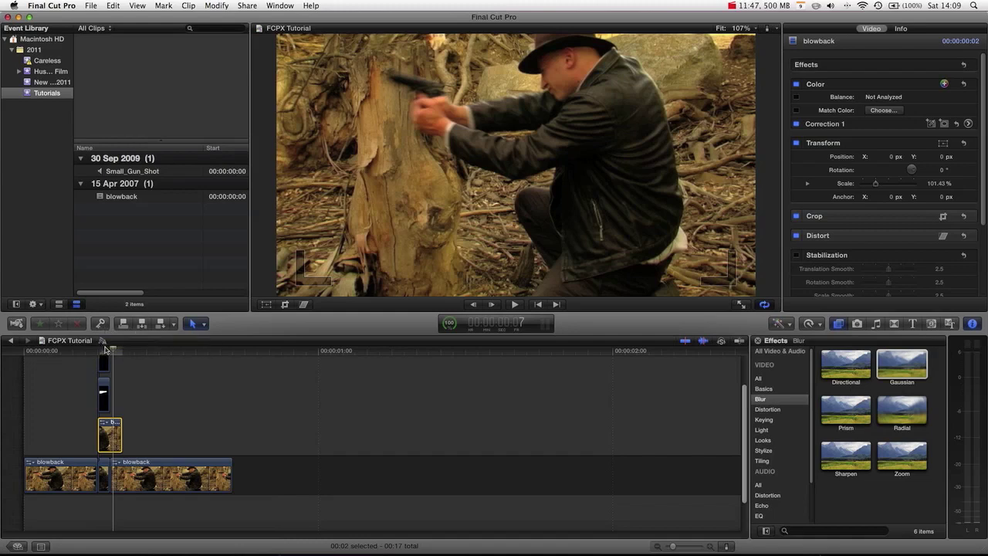
{"action": "left_click", "coordinate": [101, 351]}
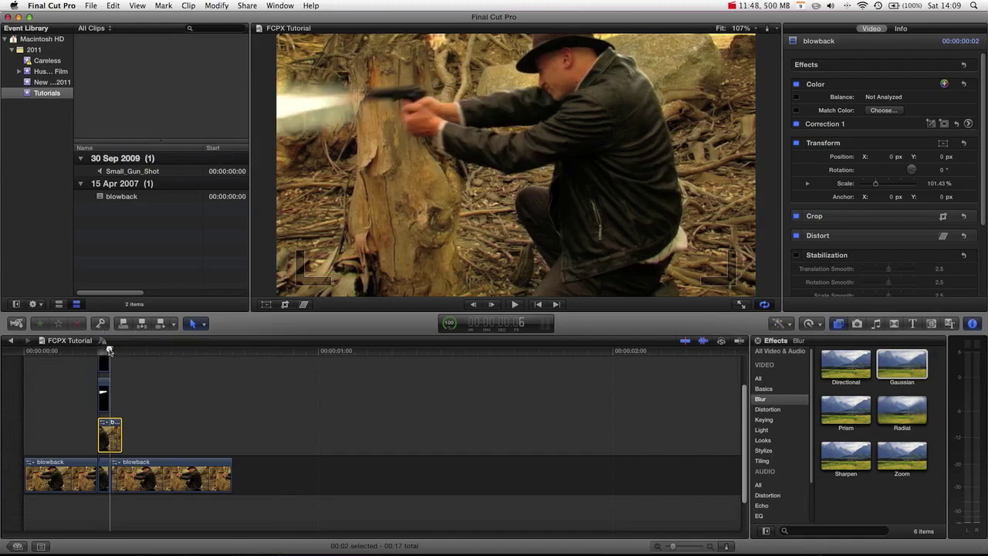